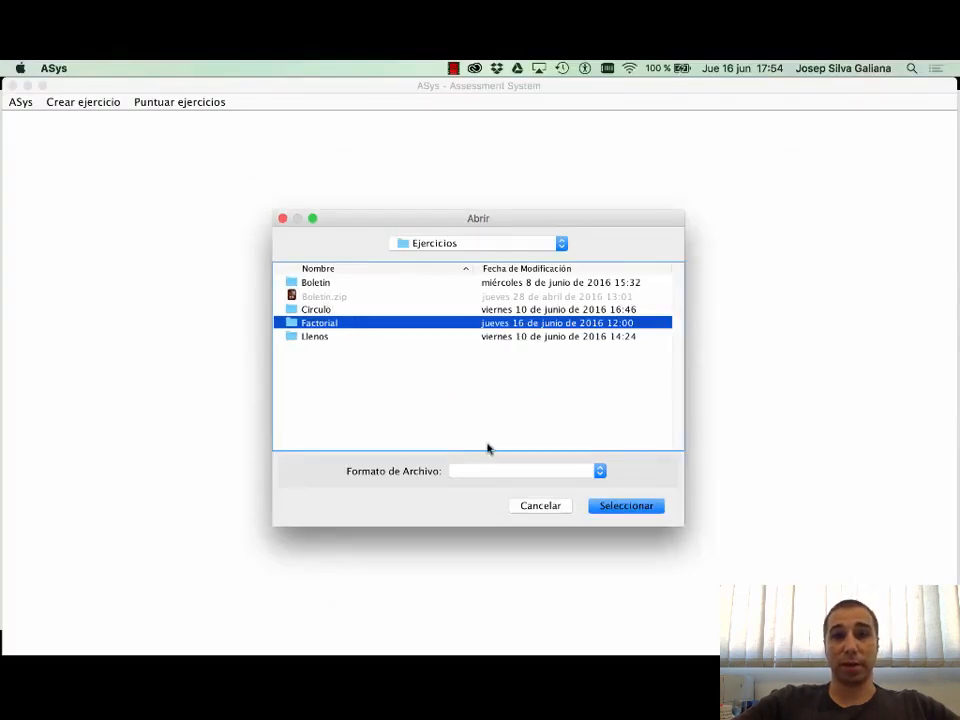
# Load the exercise from the Factorial folder and open its "Existe el método factorial" item
pyautogui.click(628, 505)
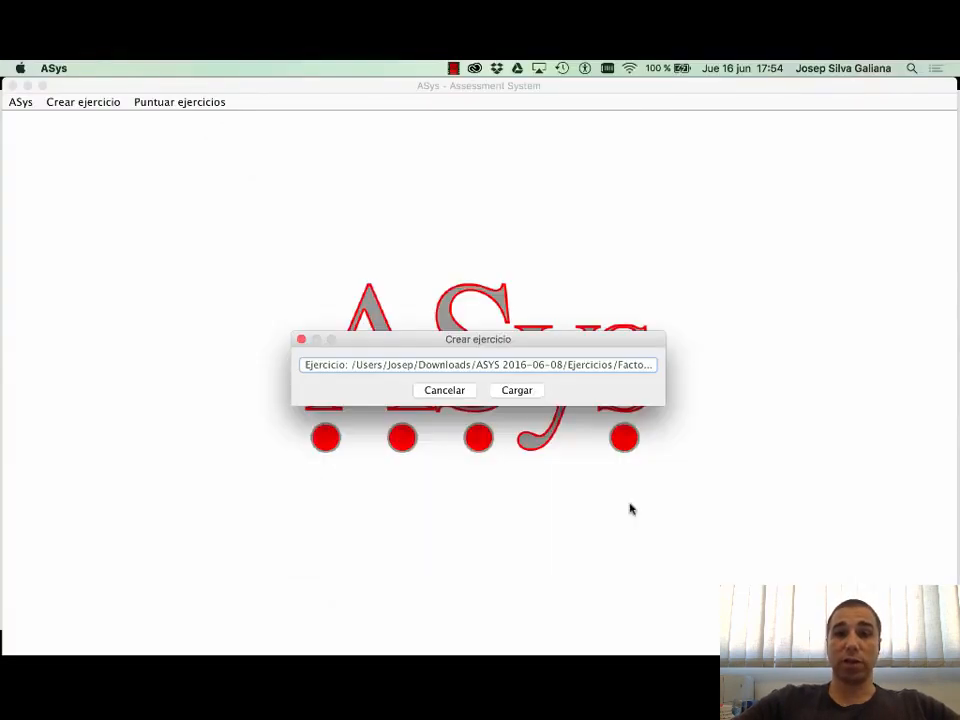
pyautogui.click(529, 393)
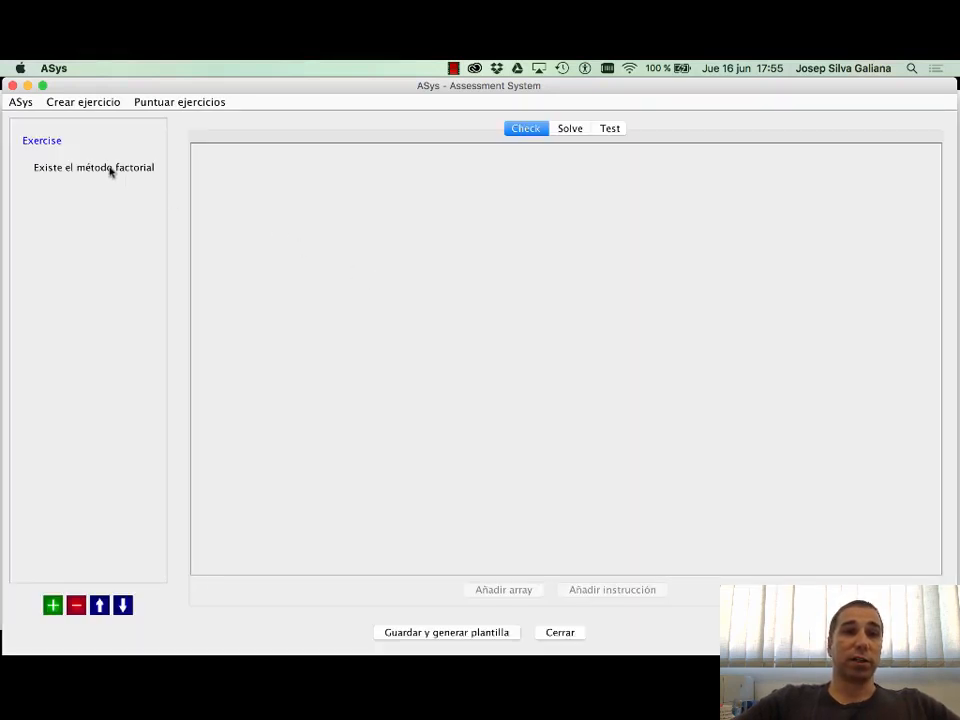
pyautogui.click(111, 172)
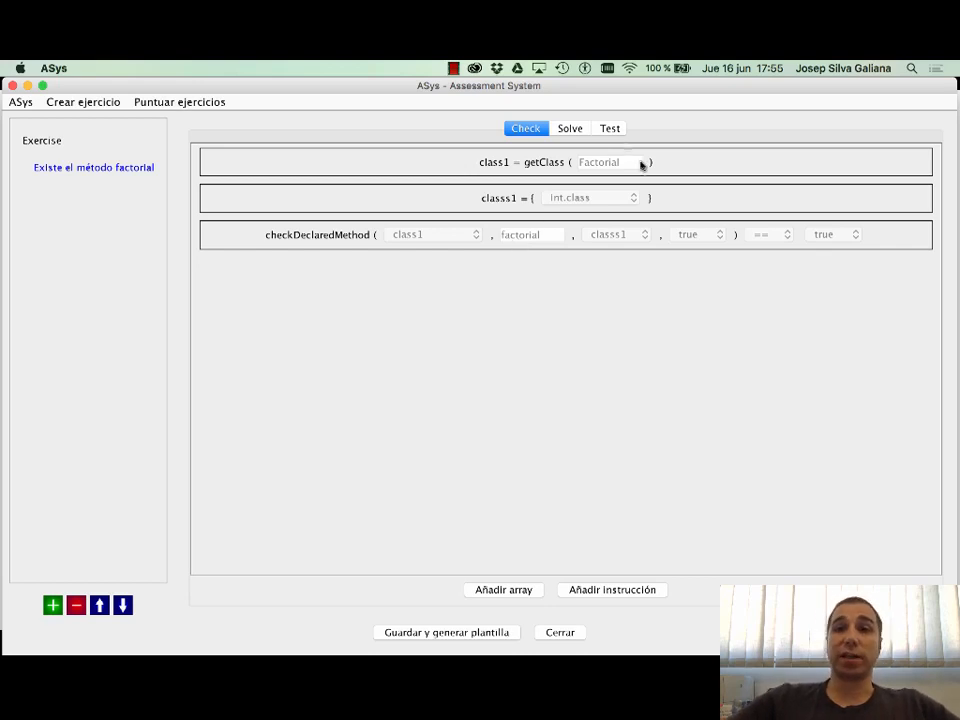
# Delete the item's executeTestCases and executeTestCase test instructions, and add a blank test case in their place
pyautogui.click(612, 129)
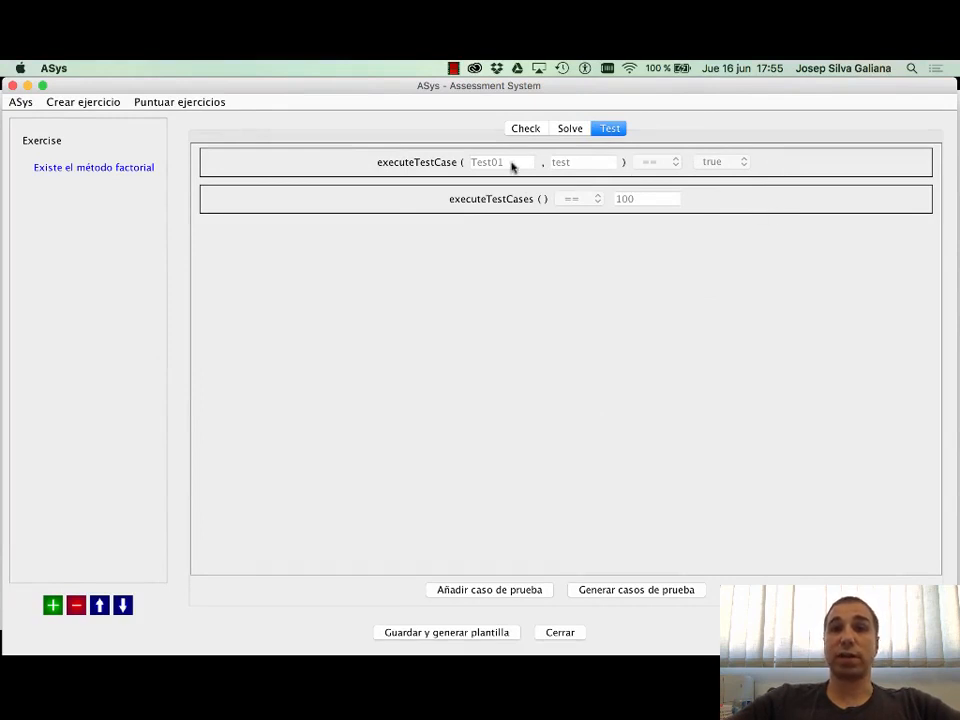
pyautogui.click(316, 168)
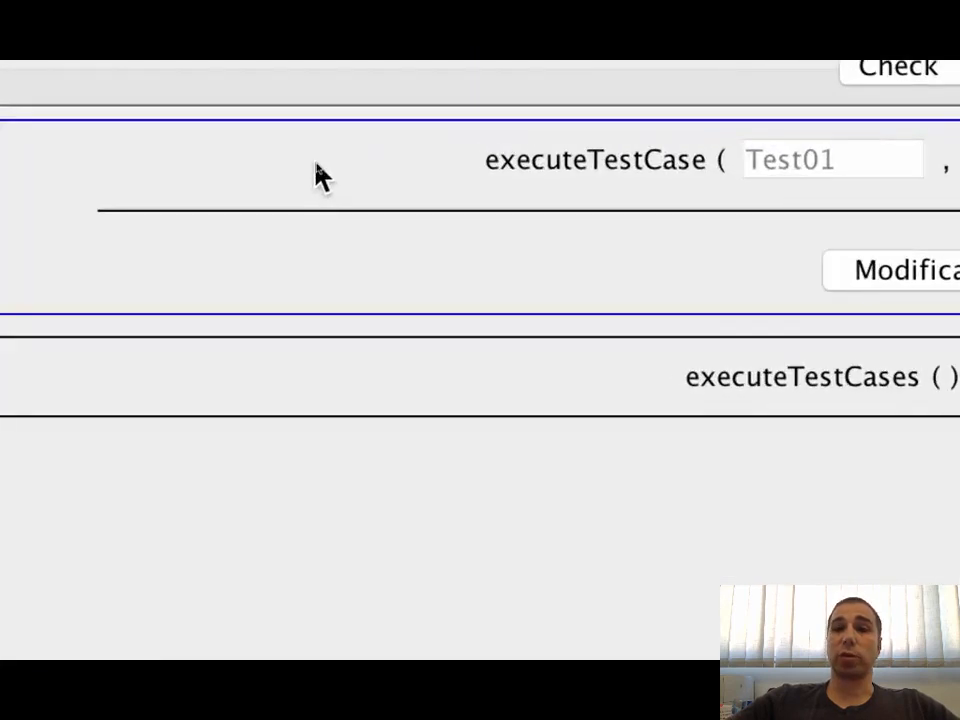
pyautogui.click(345, 394)
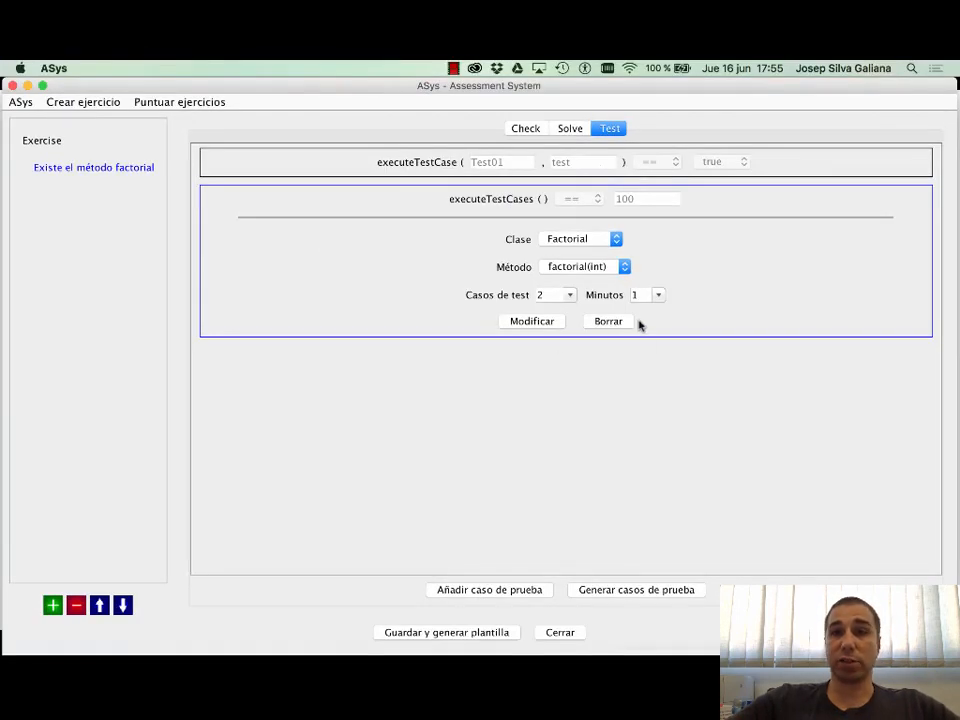
pyautogui.click(624, 321)
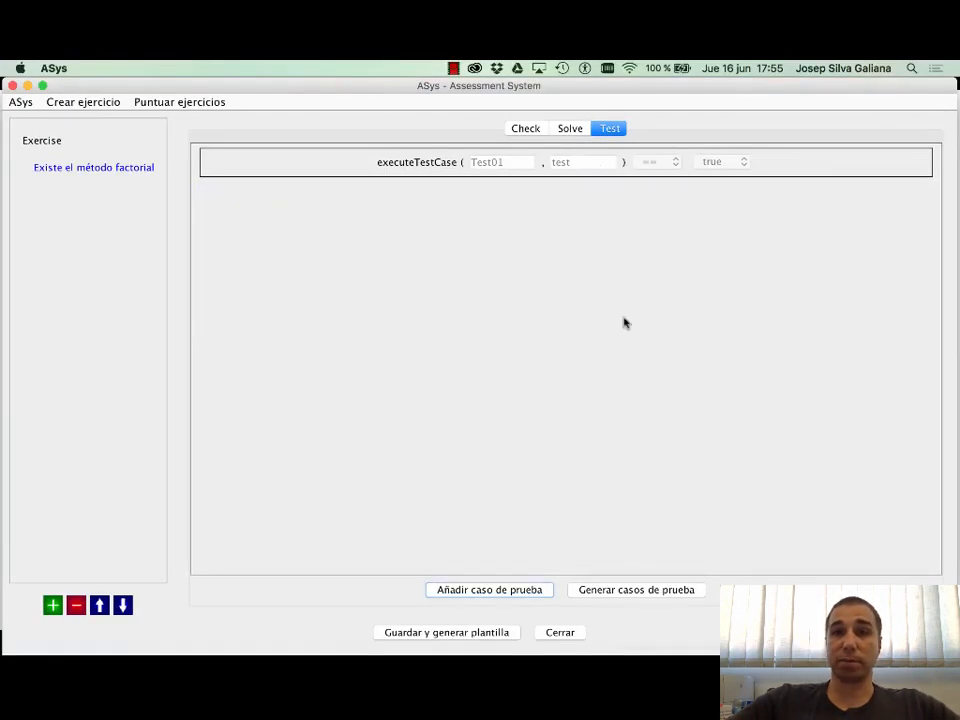
pyautogui.click(752, 160)
pyautogui.click(619, 205)
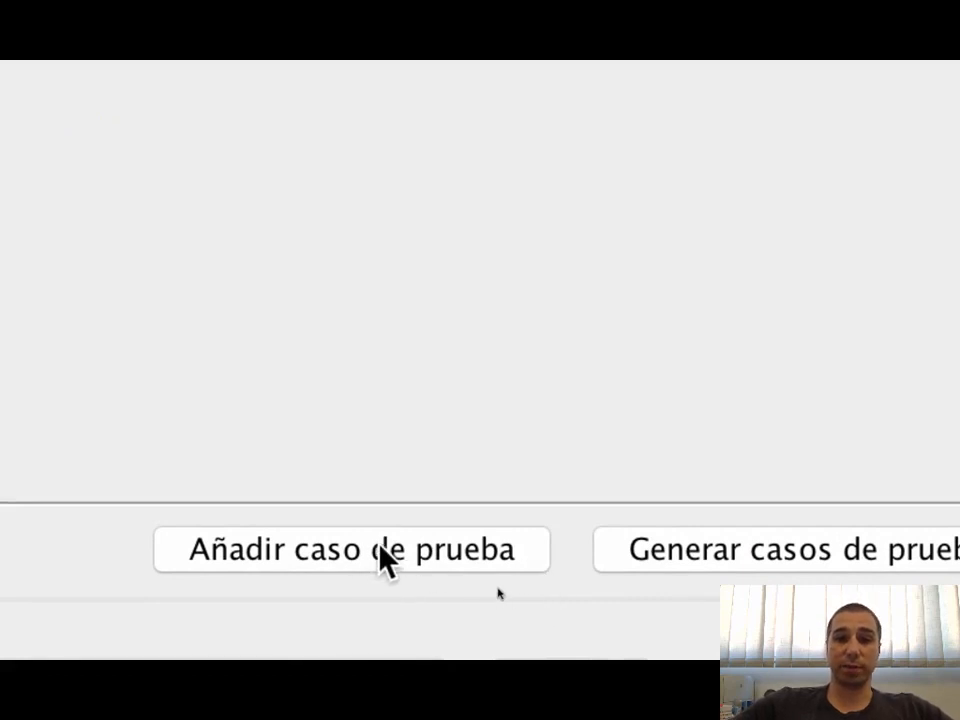
pyautogui.click(380, 548)
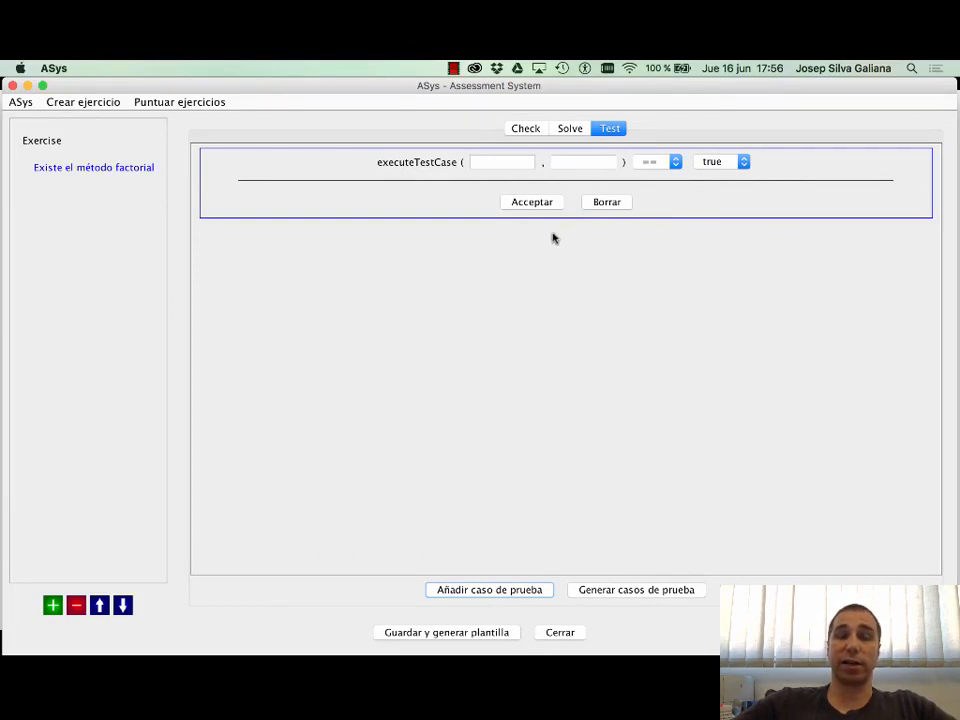
# Switch to Finder and open Test01.java from the Tests folder inside Factorial's Exercise folder
pyautogui.press('super+Tab')
pyautogui.press('super+Tab')
pyautogui.press('super+Tab')
pyautogui.press('super+Tab')
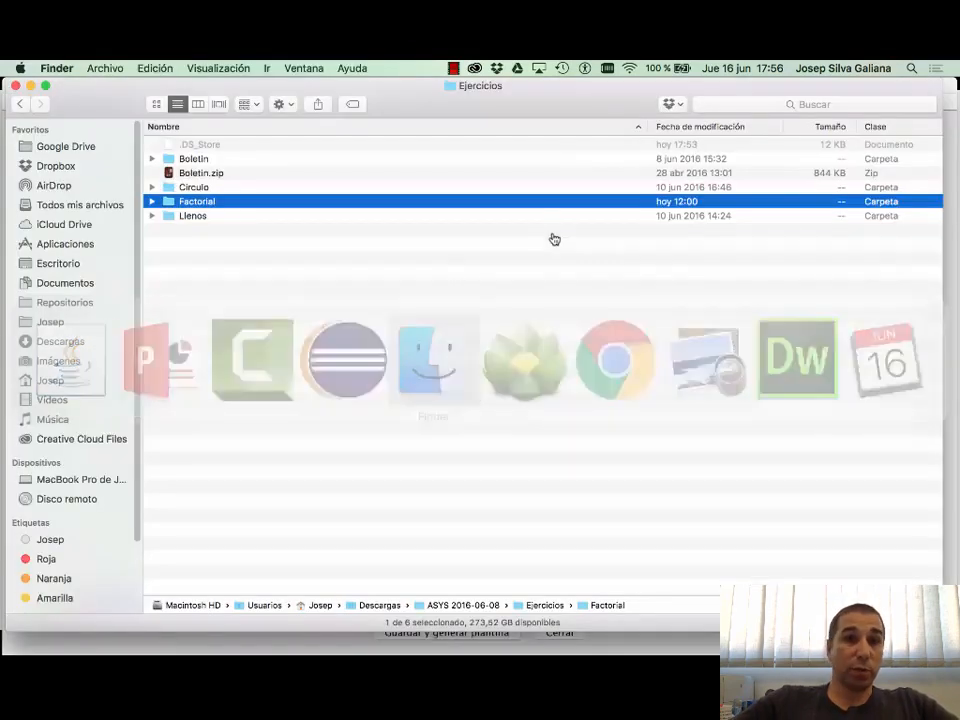
pyautogui.click(151, 202)
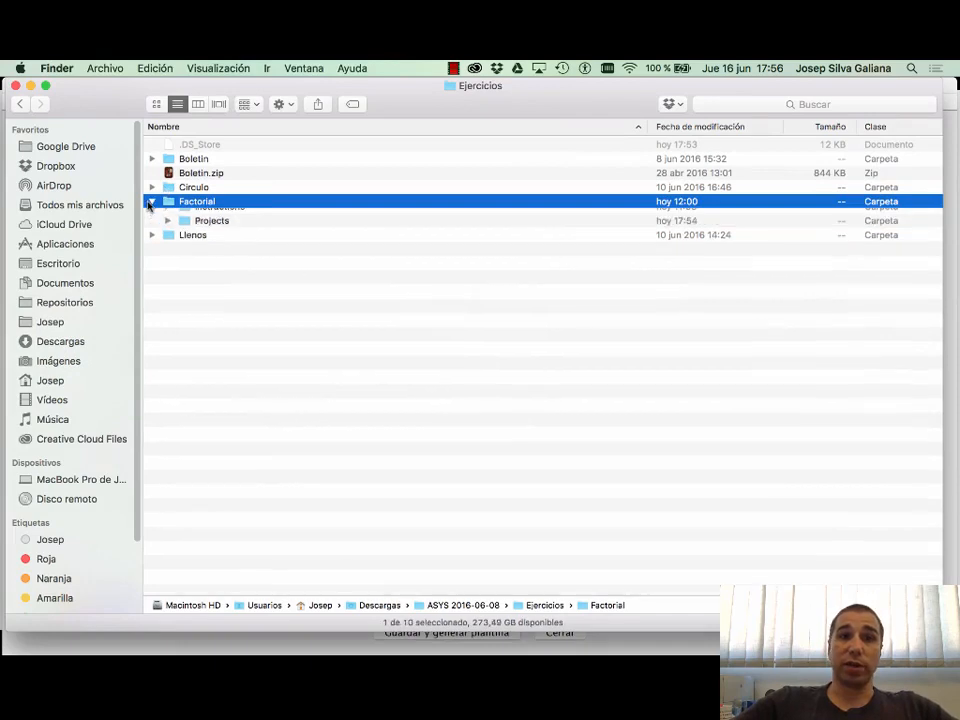
pyautogui.click(168, 230)
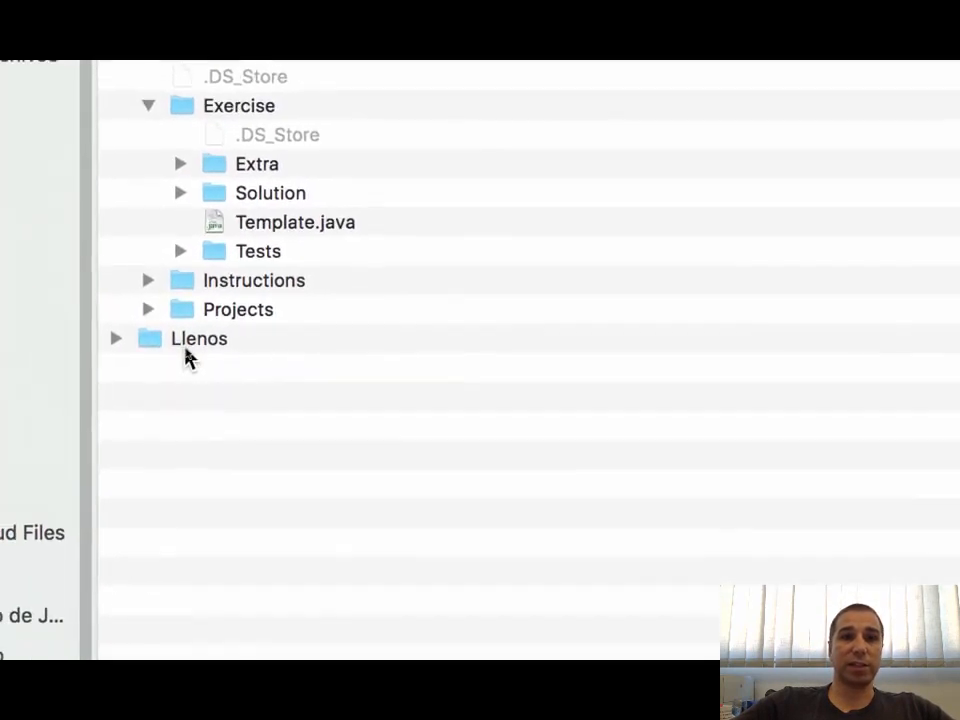
pyautogui.click(238, 262)
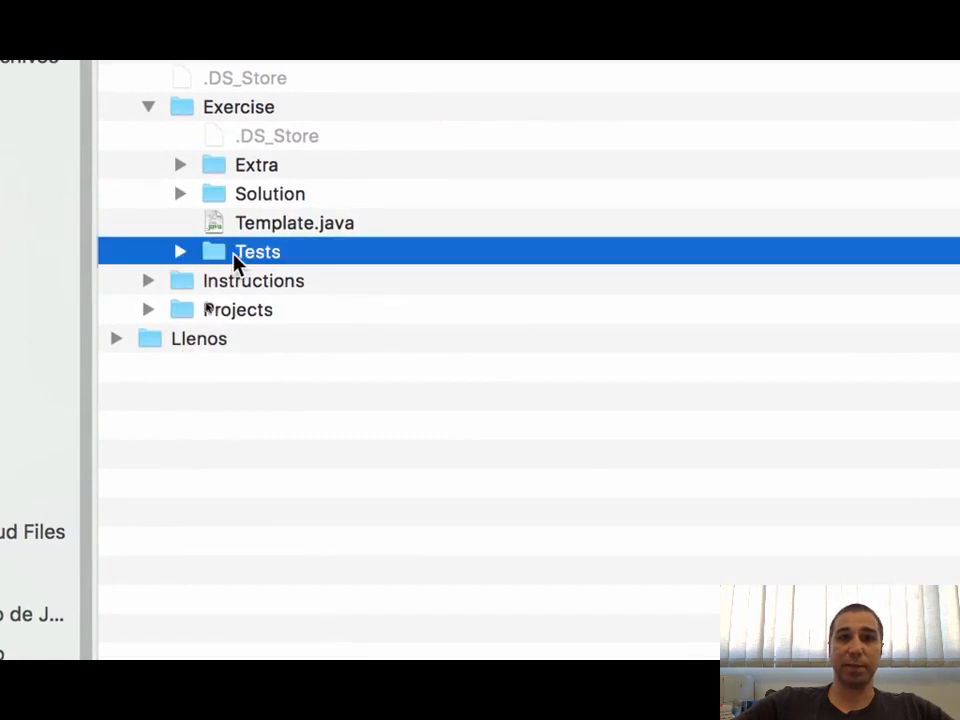
pyautogui.click(179, 252)
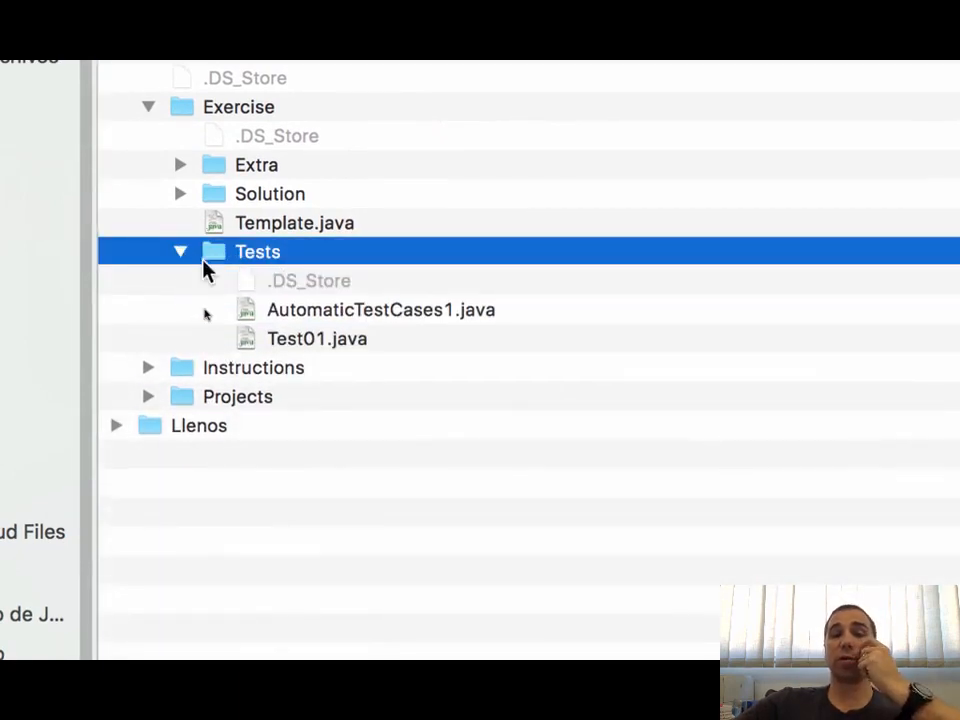
pyautogui.click(305, 339)
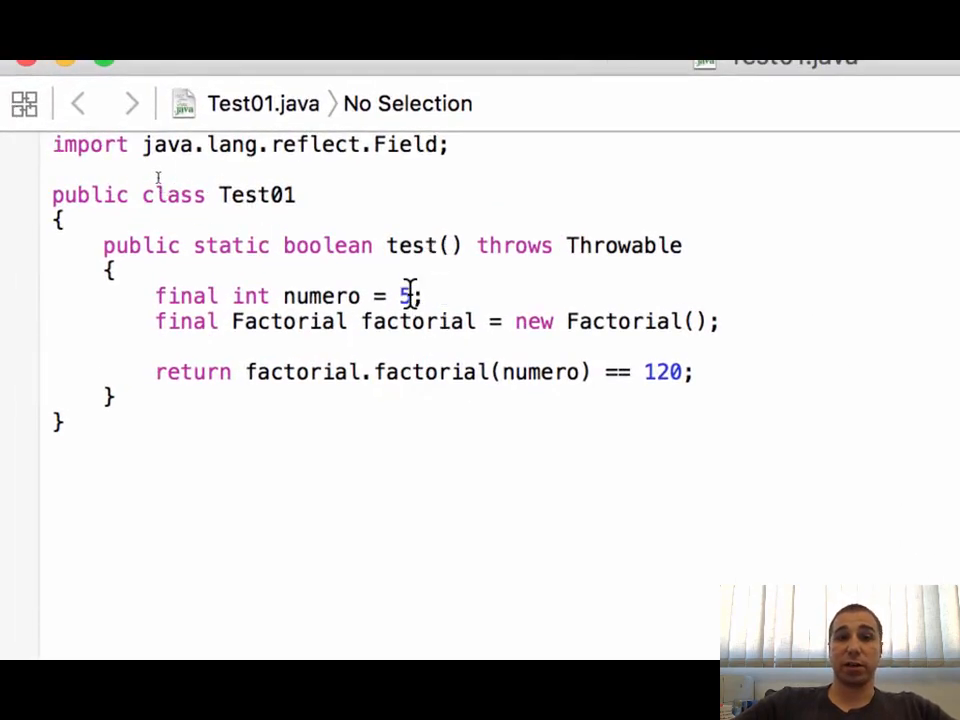
# Examine the value assigned to numero and the factorial(numero) call in Test01.java, and close the file
pyautogui.doubleClick(407, 295)
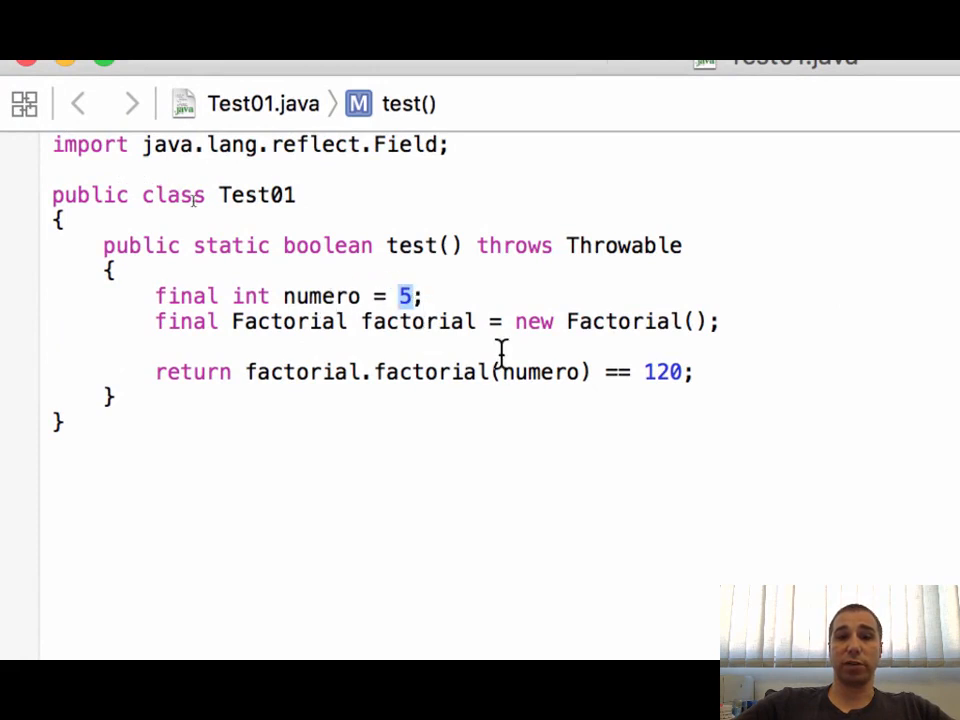
pyautogui.moveTo(591, 371); pyautogui.dragTo(375, 370)
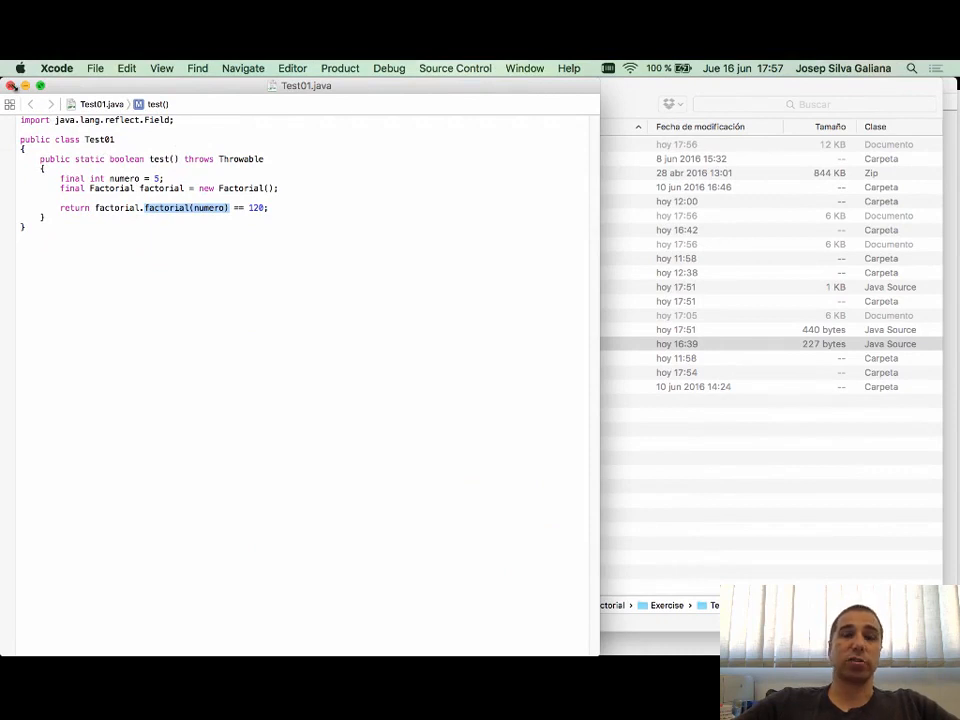
pyautogui.click(10, 86)
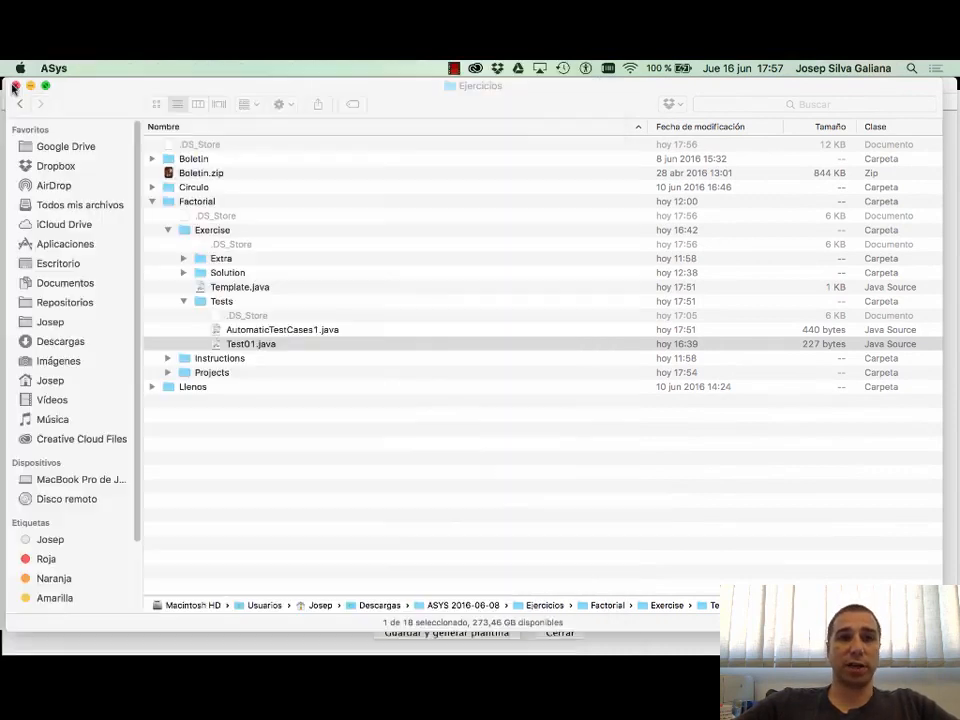
# Switch back to ASys and define the blank test case with class Test01 and method test, expecting true
pyautogui.press('super+Tab')
pyautogui.press('super+Tab')
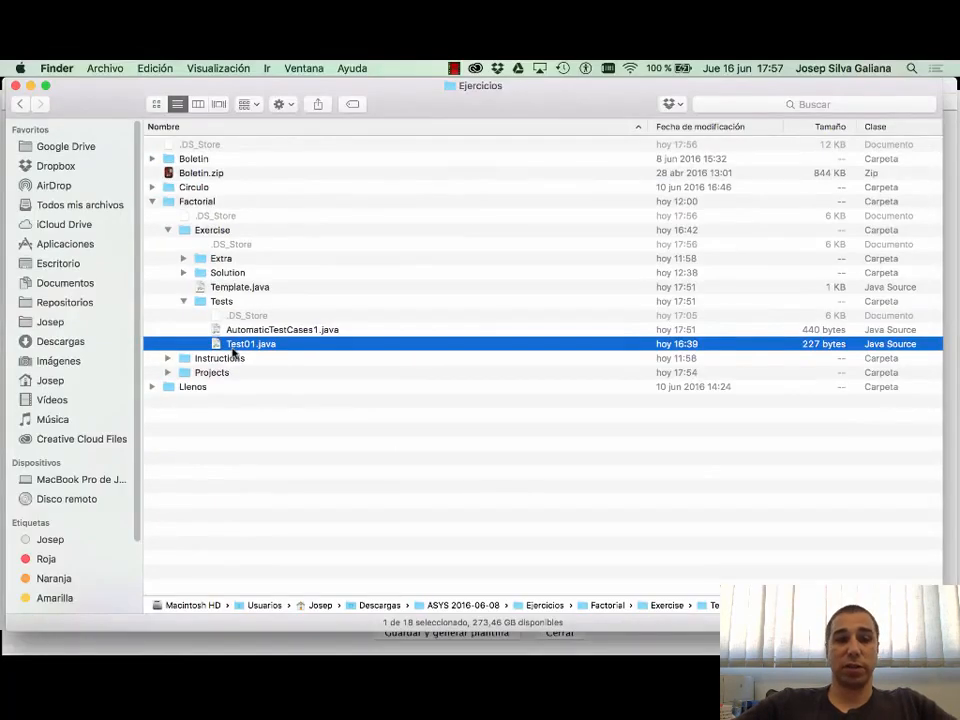
pyautogui.press('super+Tab')
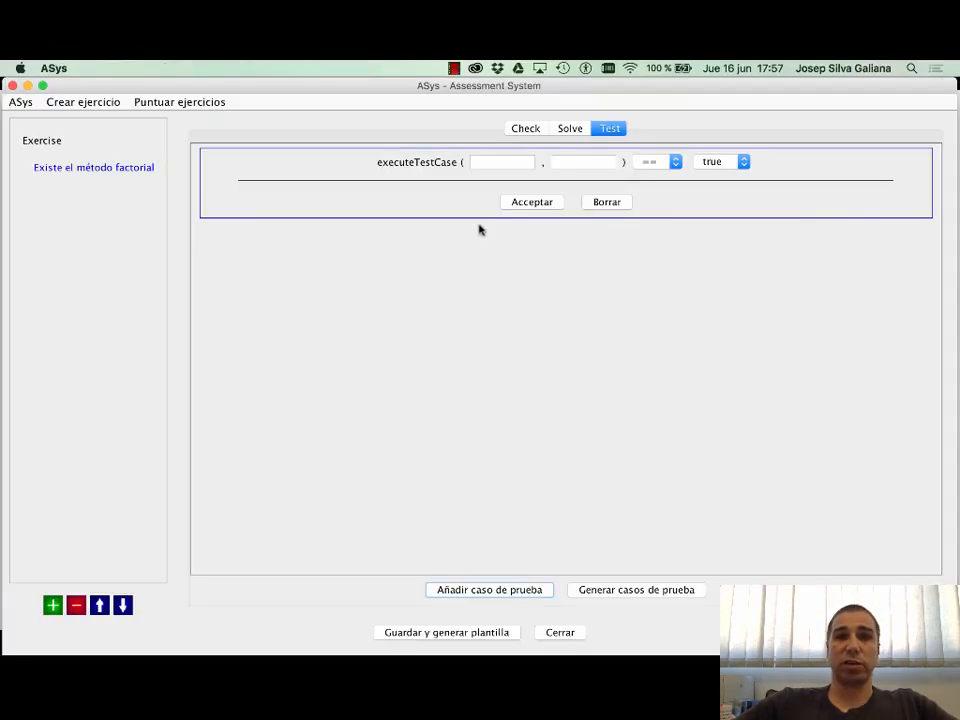
pyautogui.click(516, 161)
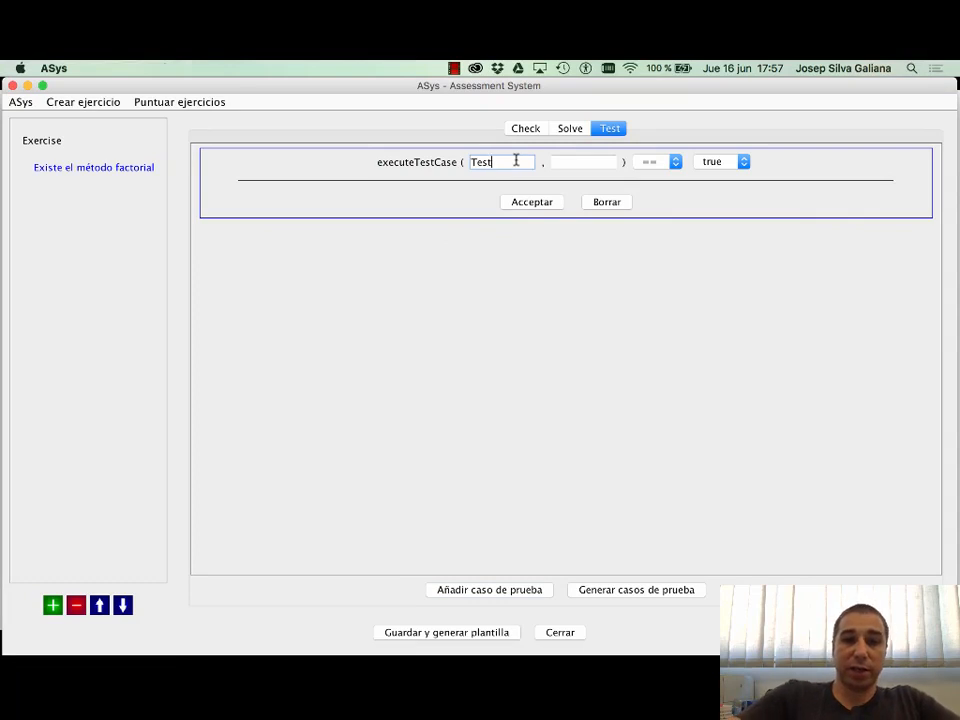
pyautogui.press('Tab')
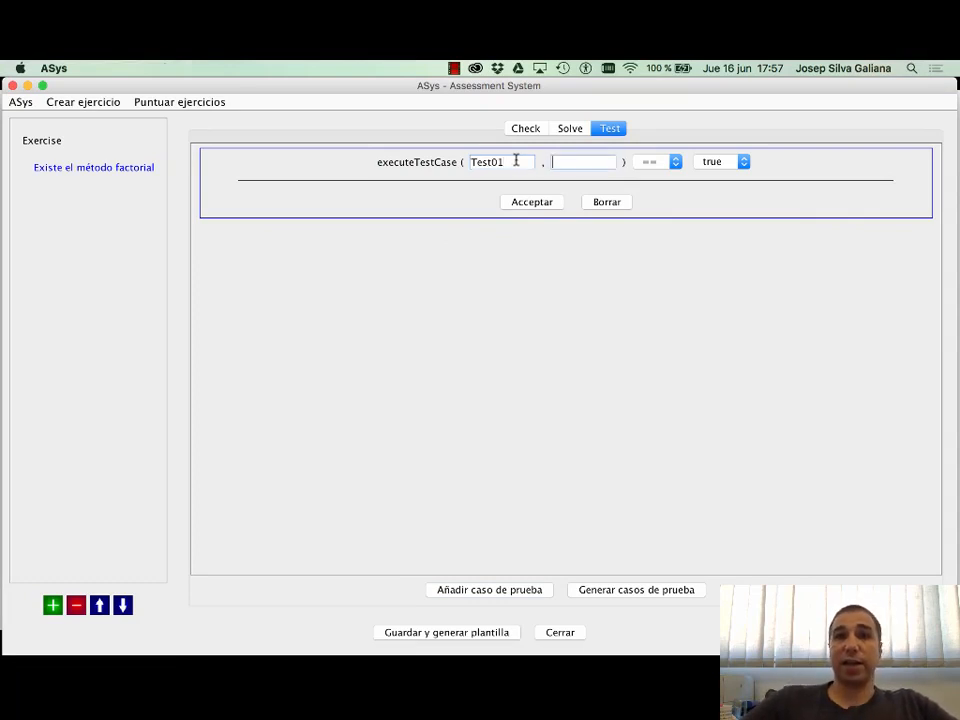
pyautogui.write('test')
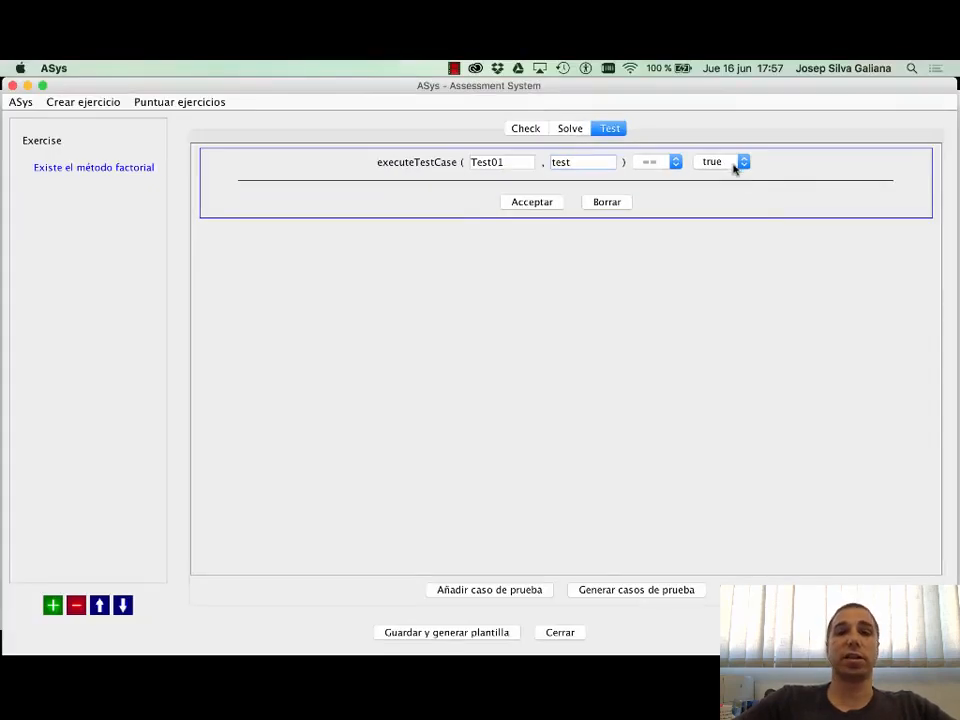
pyautogui.click(533, 204)
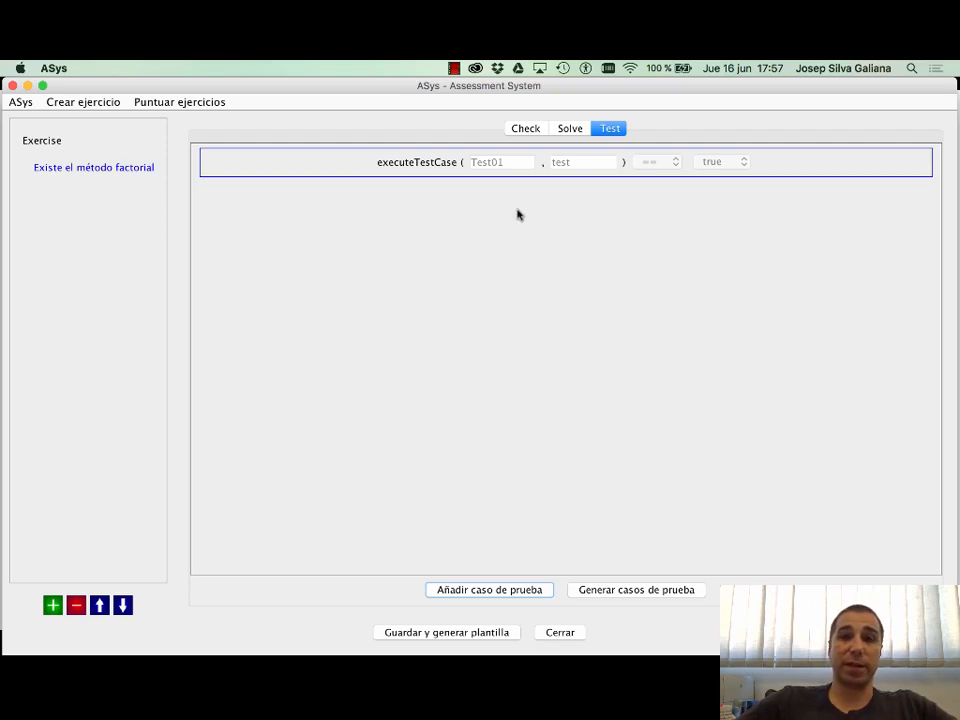
pyautogui.press('super+Tab')
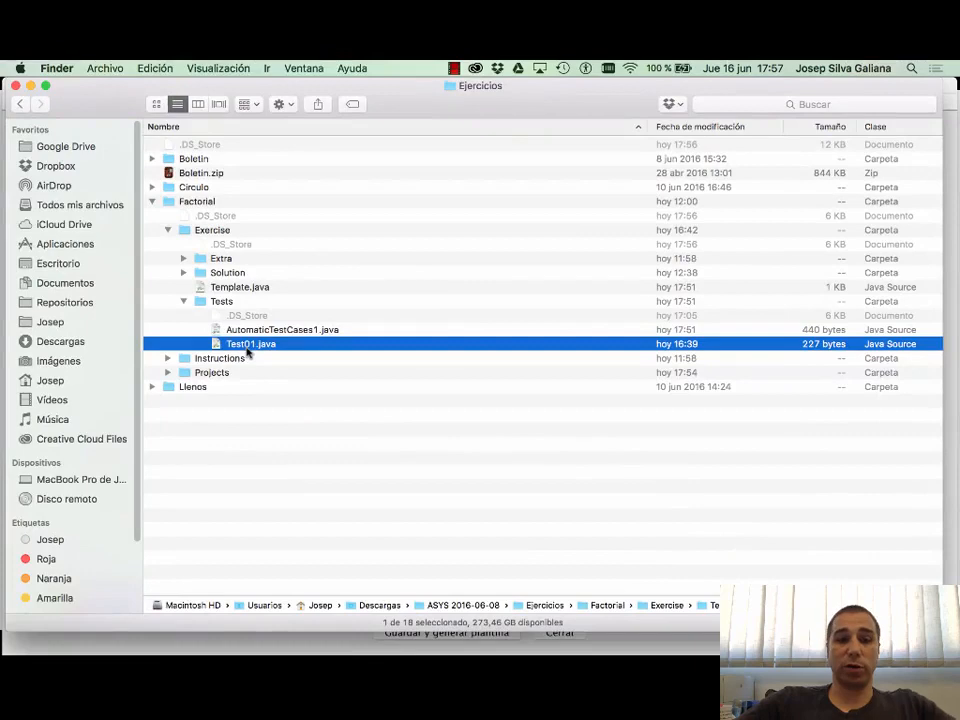
pyautogui.press('super+Tab')
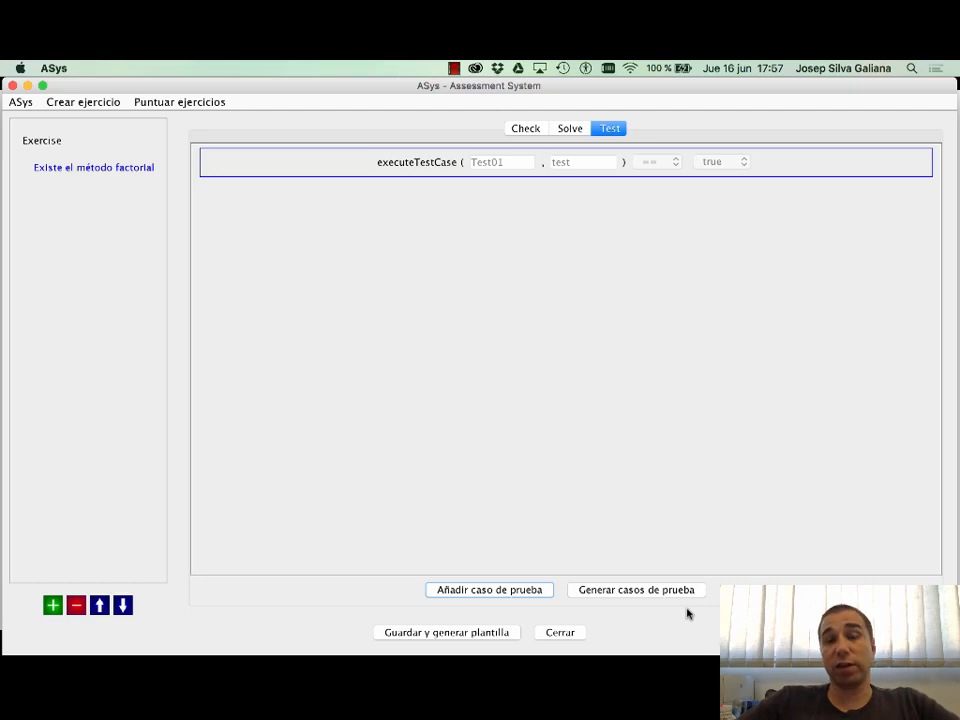
# Add an instruction that generates test cases automatically, with the executeTestCases condition set to == 100
pyautogui.click(637, 590)
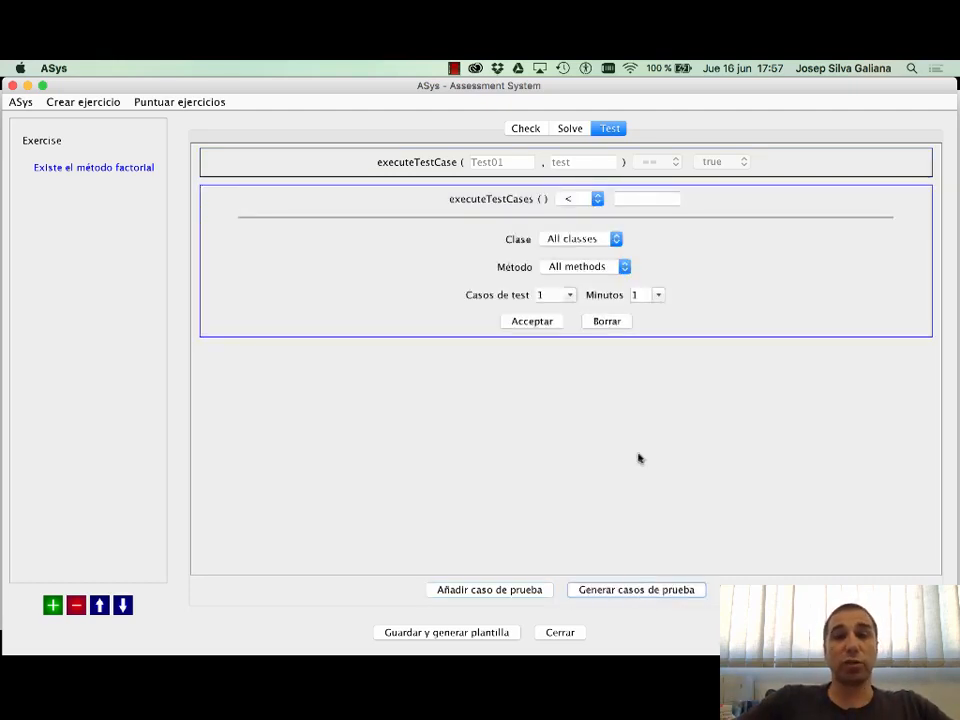
pyautogui.click(598, 199)
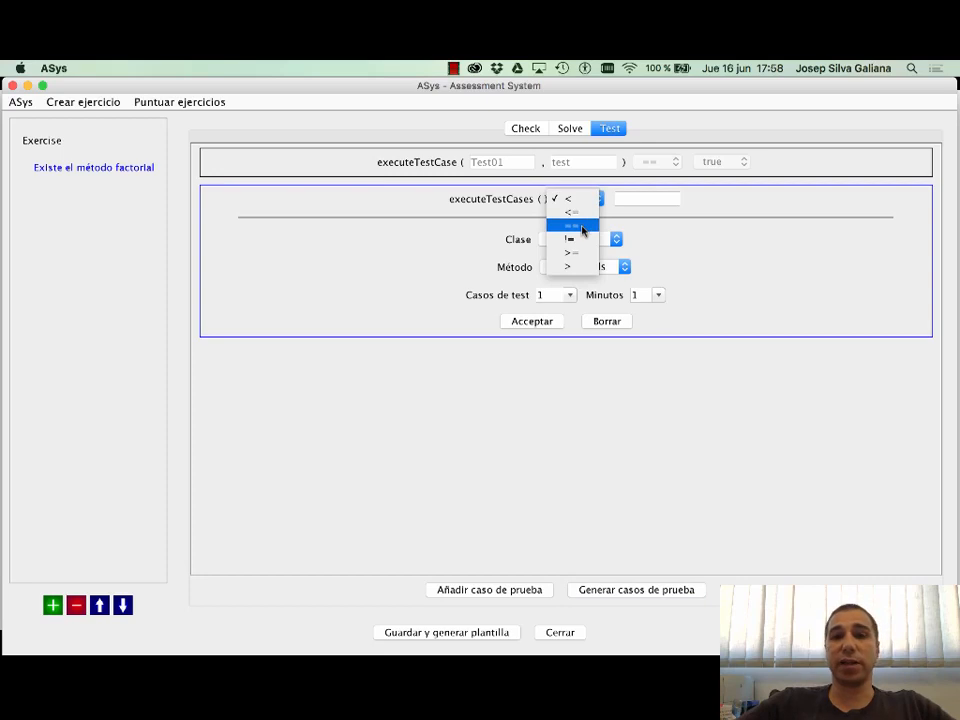
pyautogui.click(582, 227)
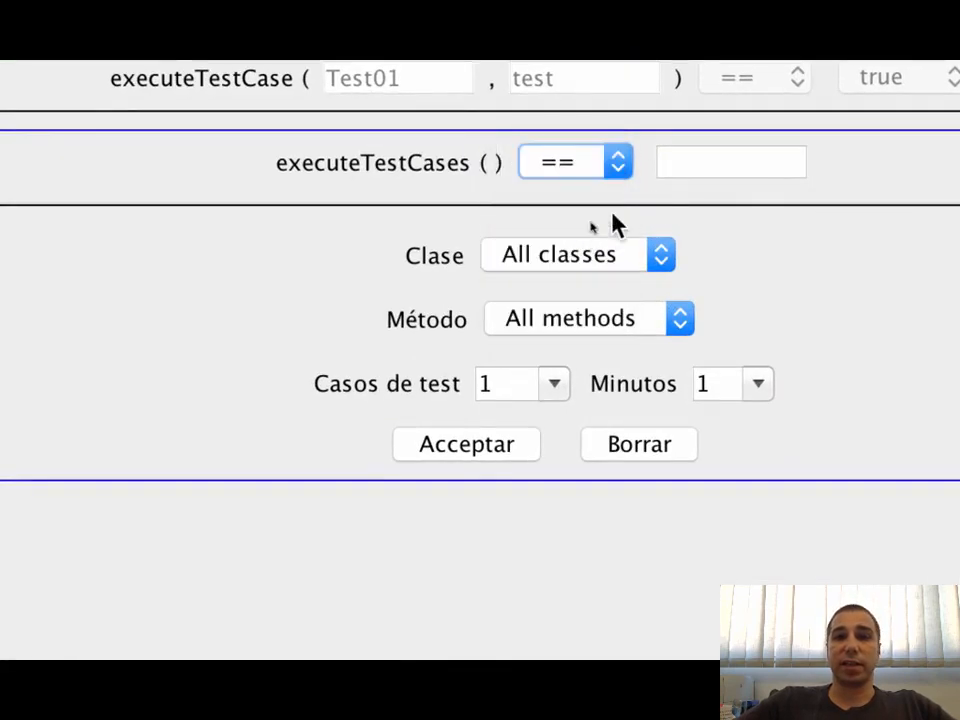
pyautogui.click(681, 163)
pyautogui.write('100')
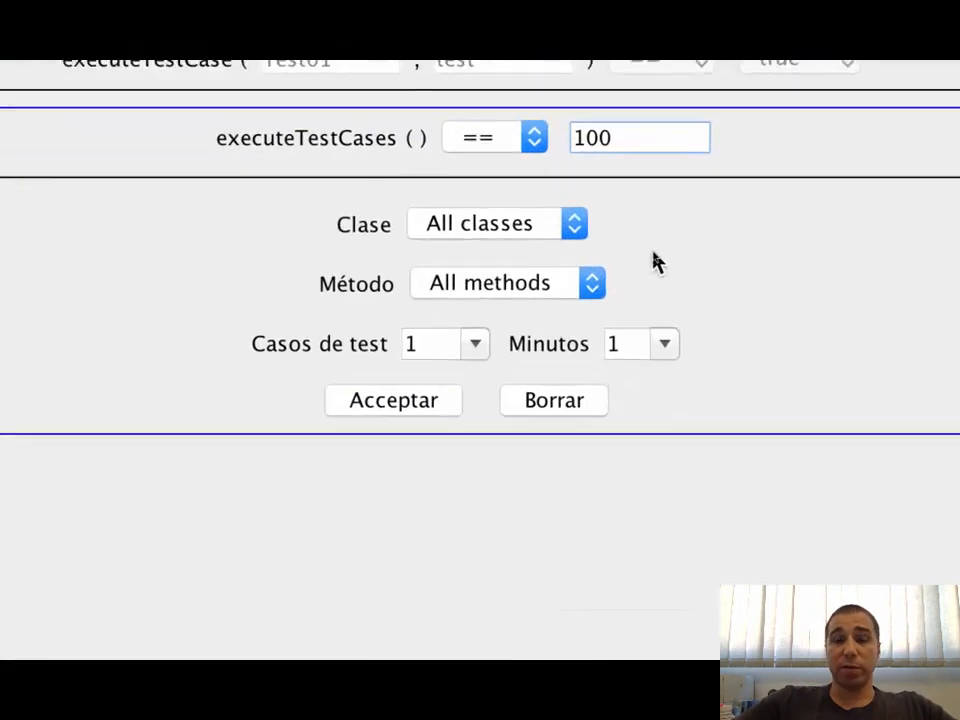
# Configure the generated tests for class Factorial and method factorial(int), with 2 test cases
pyautogui.click(566, 228)
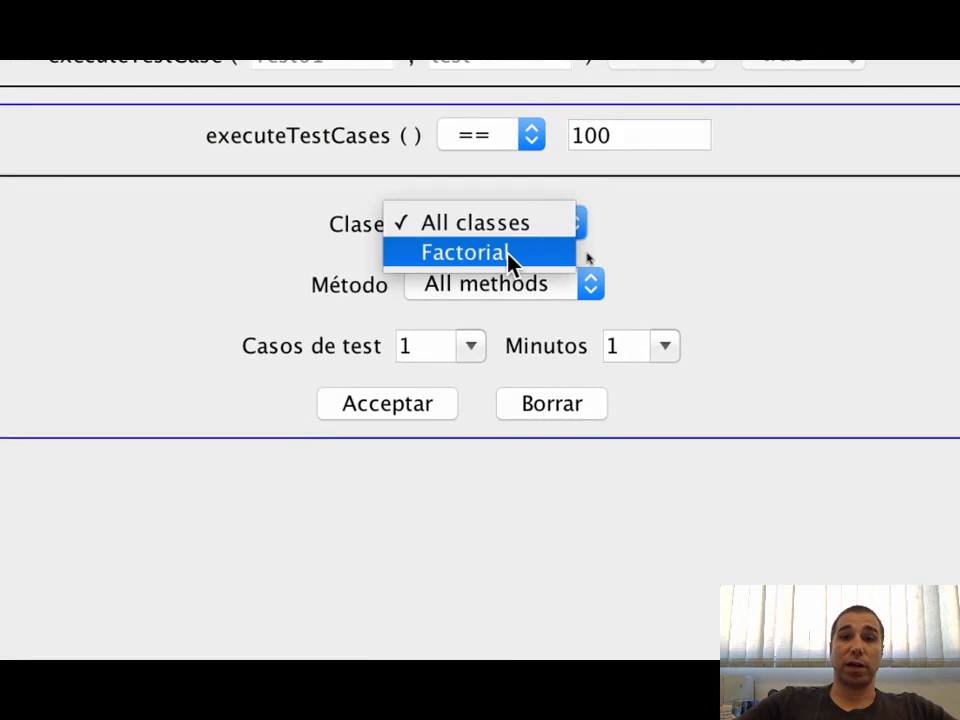
pyautogui.click(510, 262)
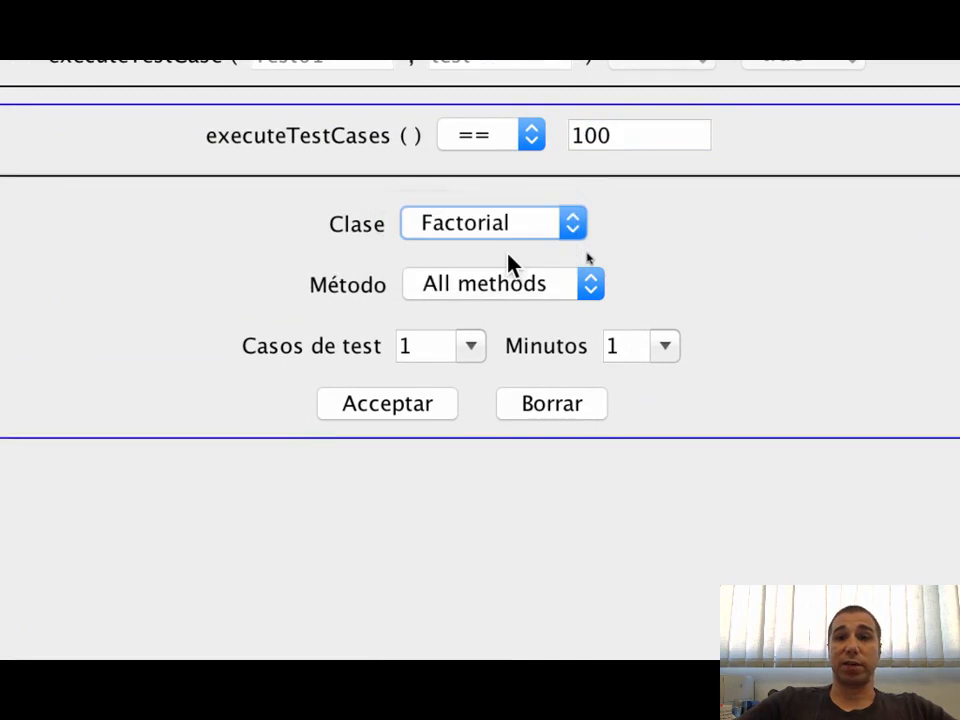
pyautogui.click(546, 297)
pyautogui.click(515, 318)
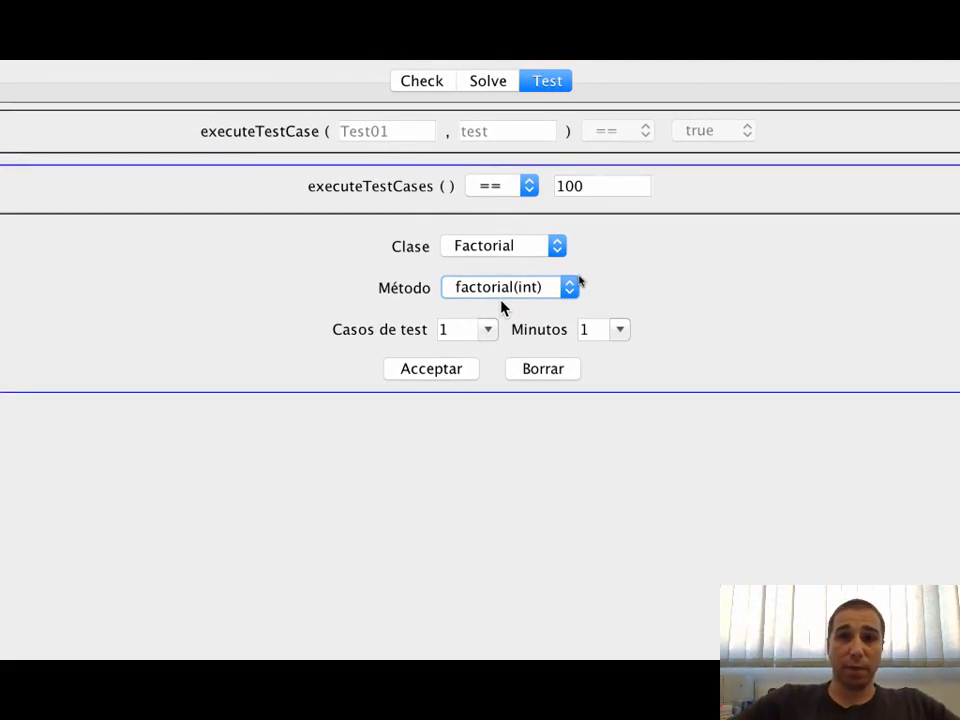
pyautogui.click(488, 329)
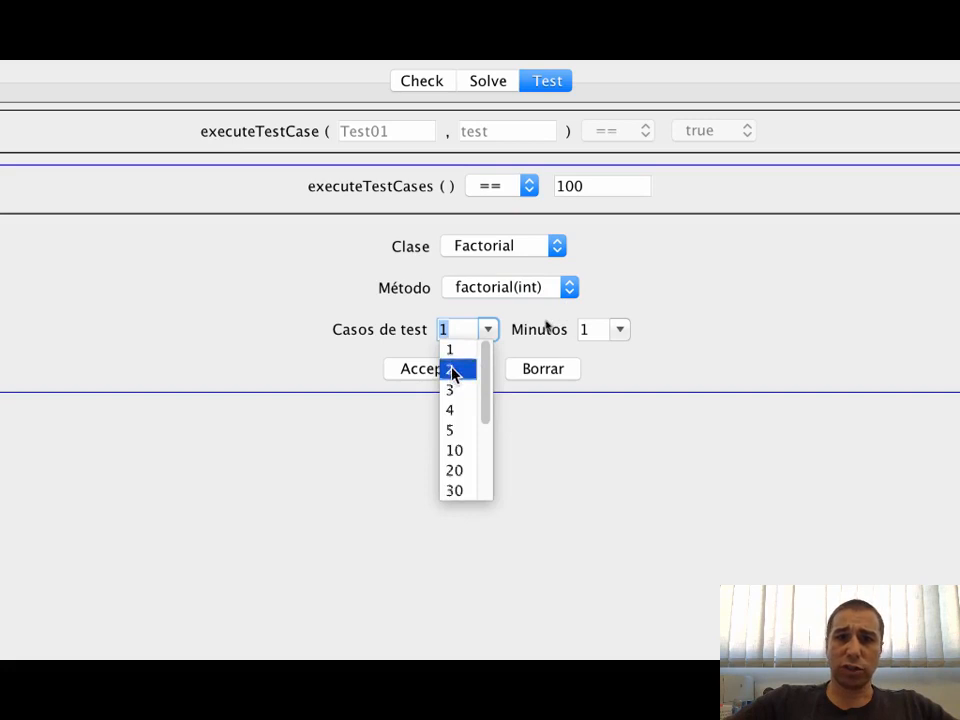
pyautogui.click(456, 370)
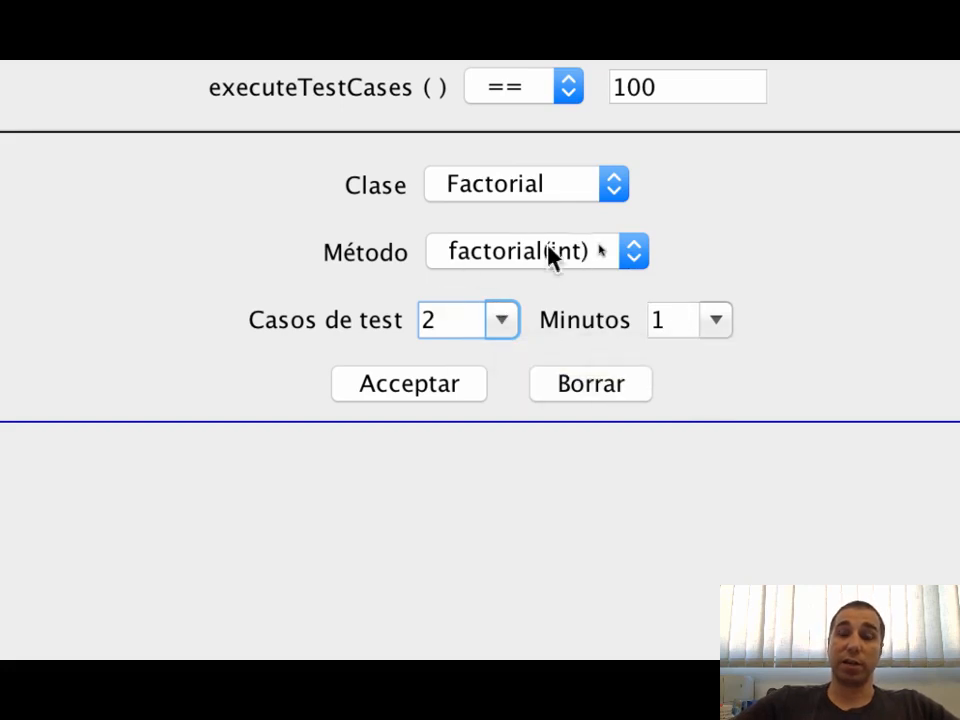
# Check the selectable numbers of test cases, and accept the automatic test instruction with 2 test cases and 1 minute
pyautogui.click(508, 317)
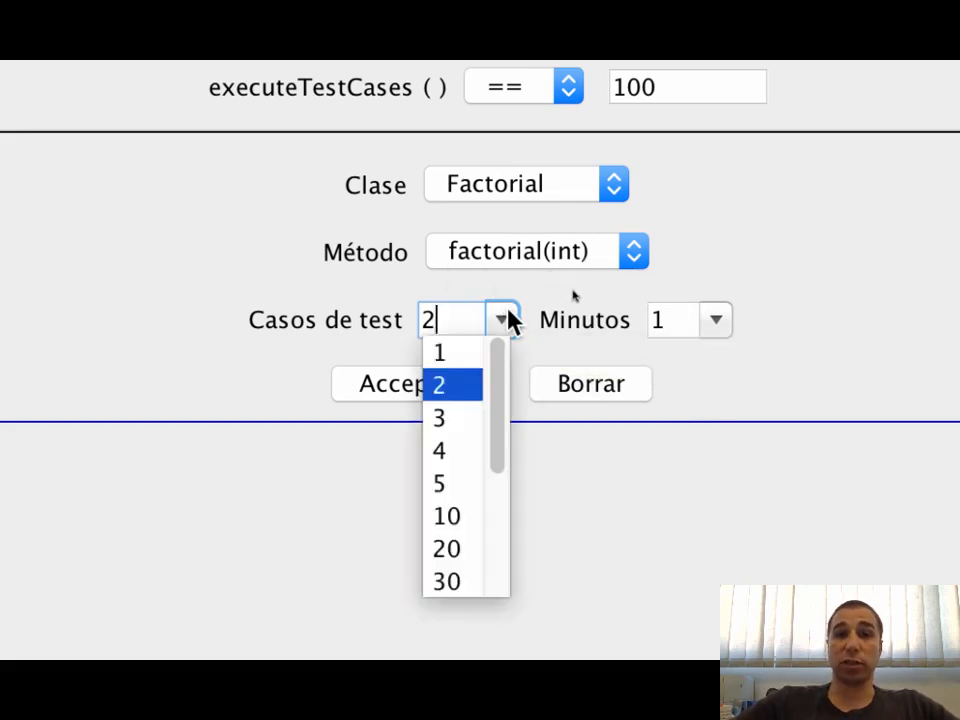
pyautogui.moveTo(503, 368); pyautogui.dragTo(491, 522)
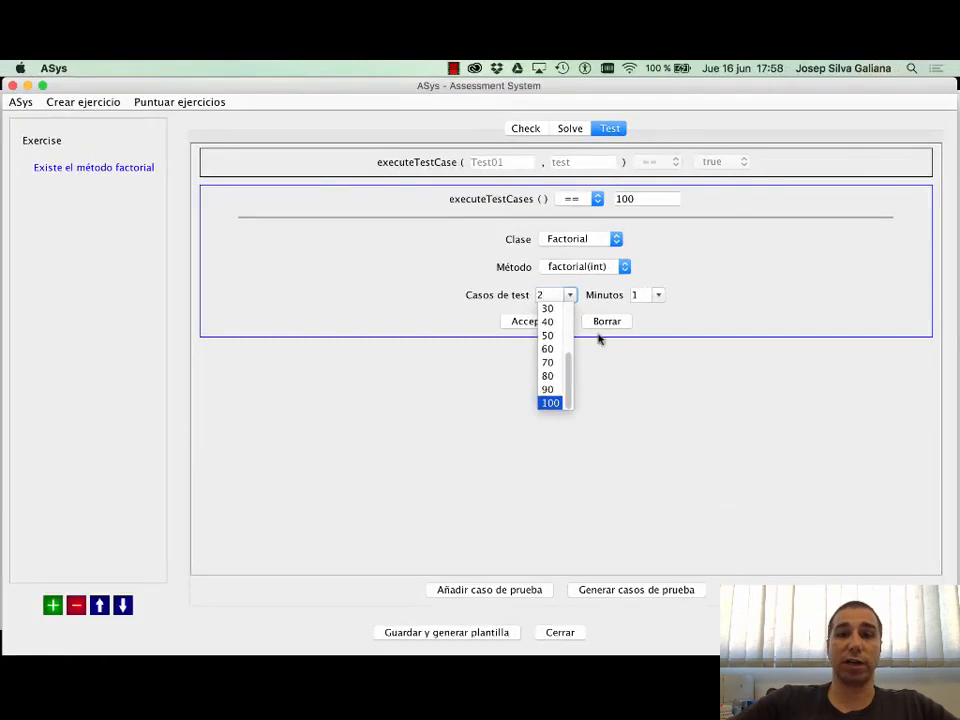
pyautogui.click(673, 292)
pyautogui.click(549, 321)
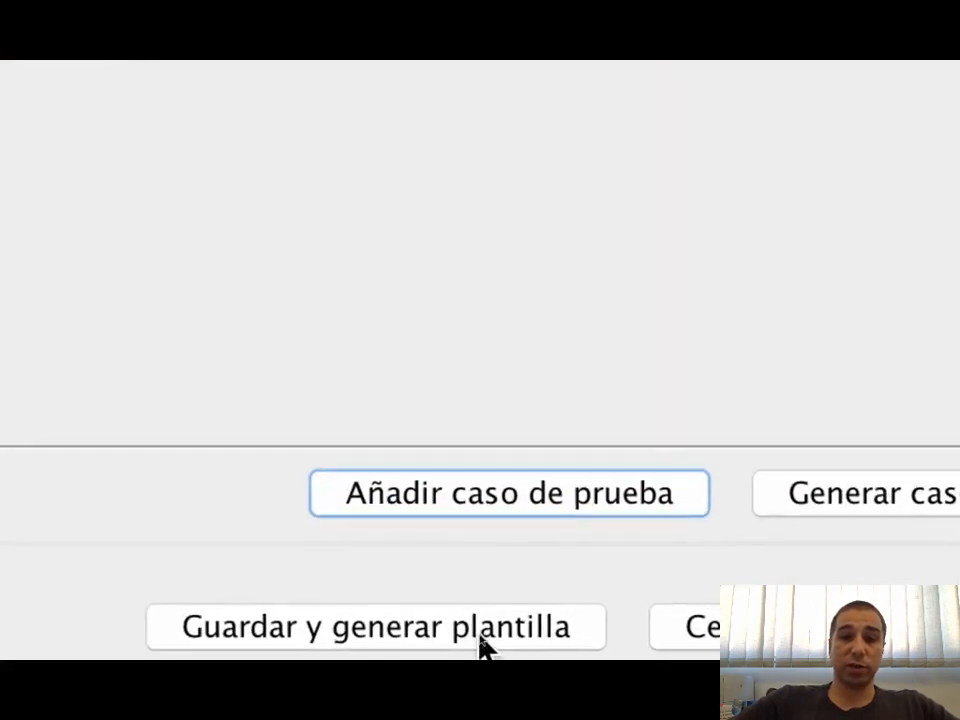
# Save the exercise, generate its template with the automatic test cases, and acknowledge the completion message
pyautogui.click(480, 640)
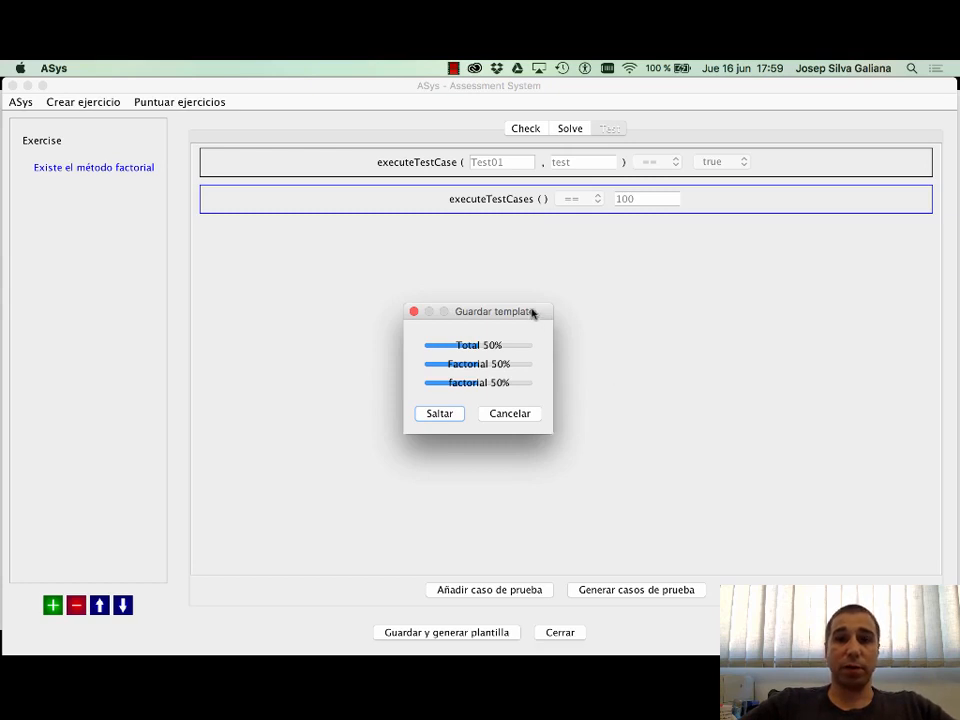
pyautogui.moveTo(533, 313); pyautogui.dragTo(432, 273)
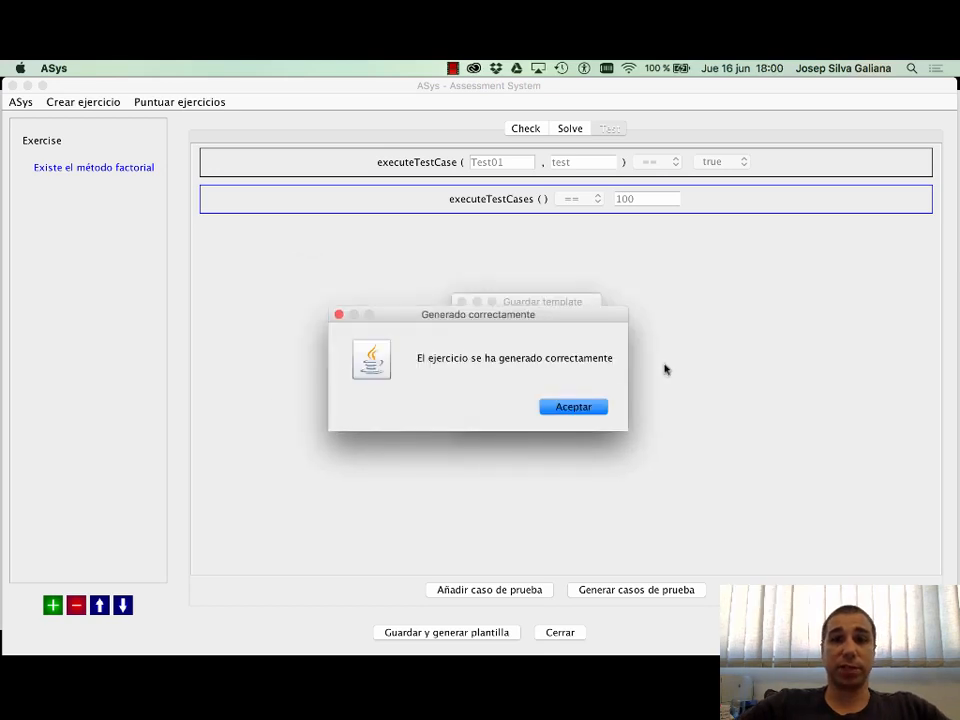
pyautogui.click(570, 407)
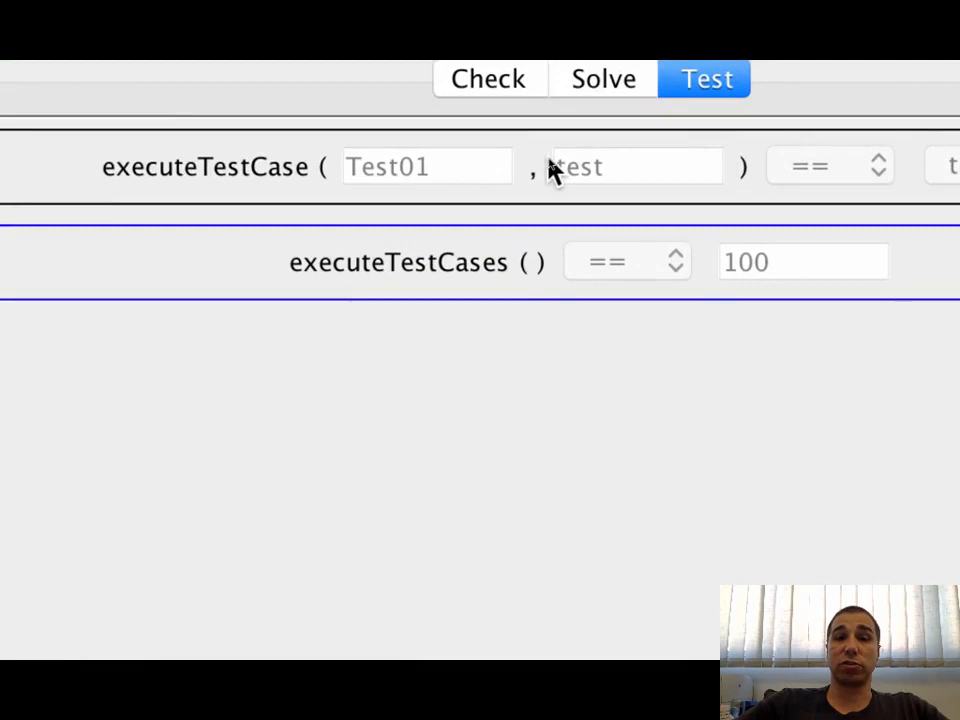
# Switch to Finder and preview the code of Test01.java in the exercise's Tests folder
pyautogui.press('super+Tab')
pyautogui.press('super+Tab')
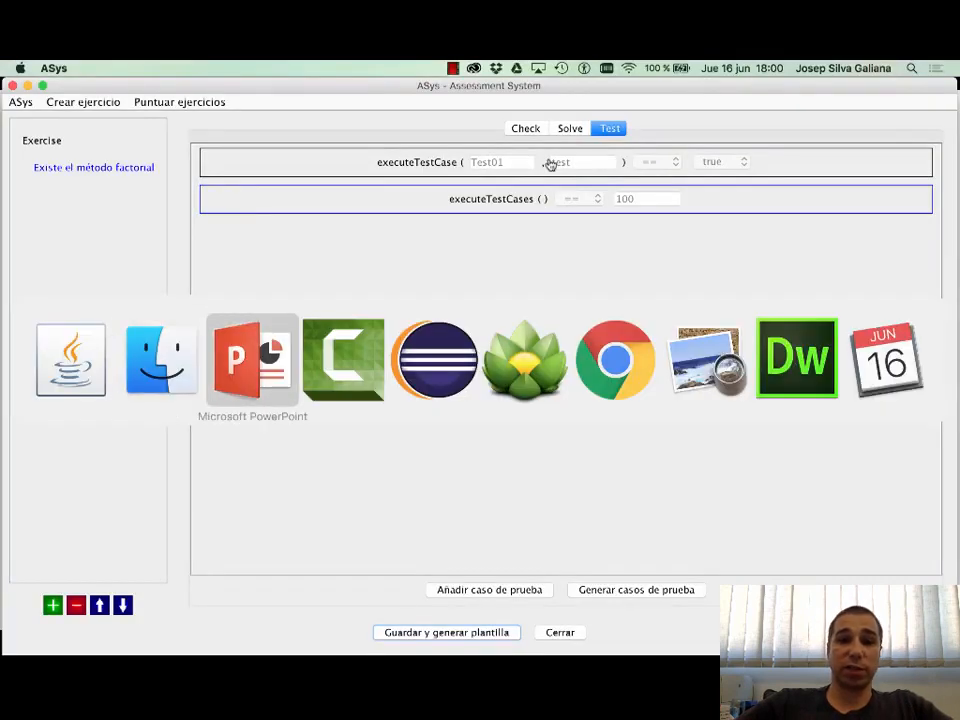
pyautogui.press('super+shift+Tab')
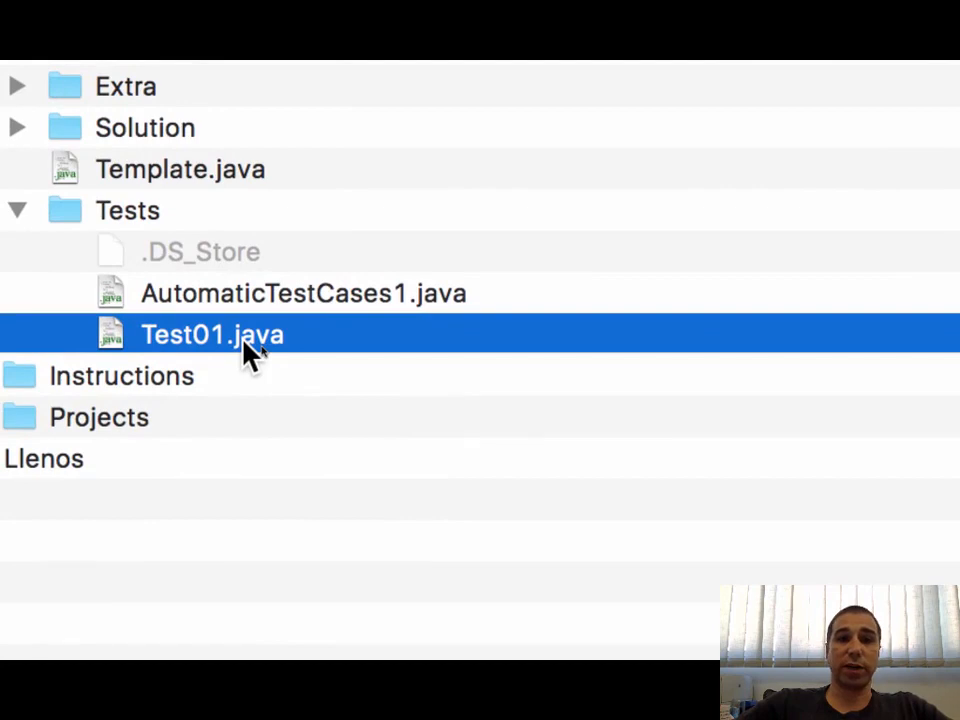
pyautogui.doubleClick(248, 352)
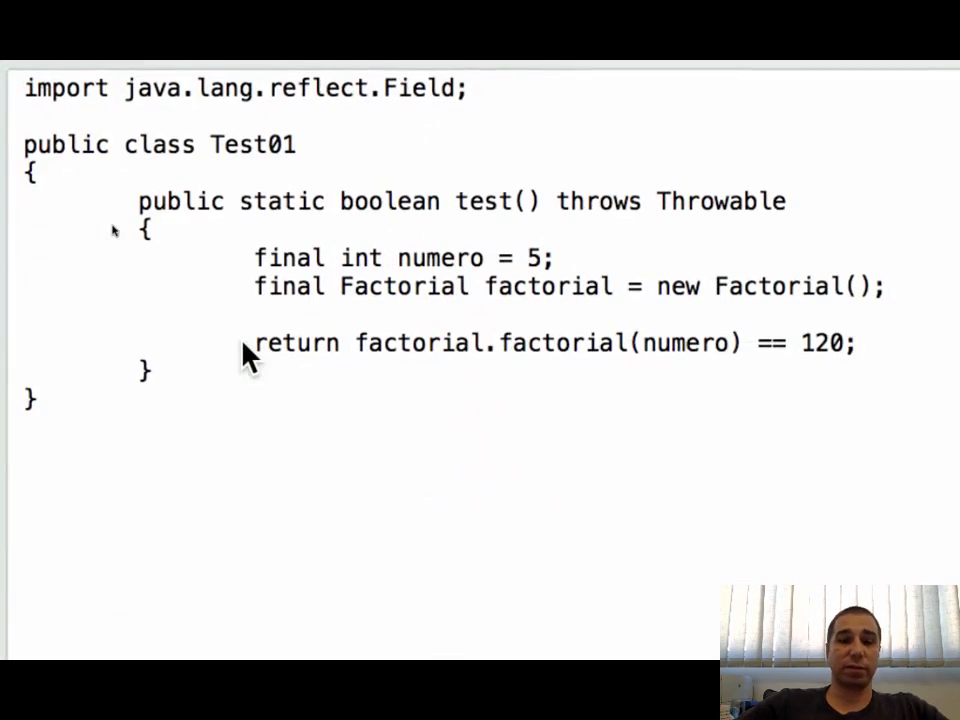
pyautogui.press('space')
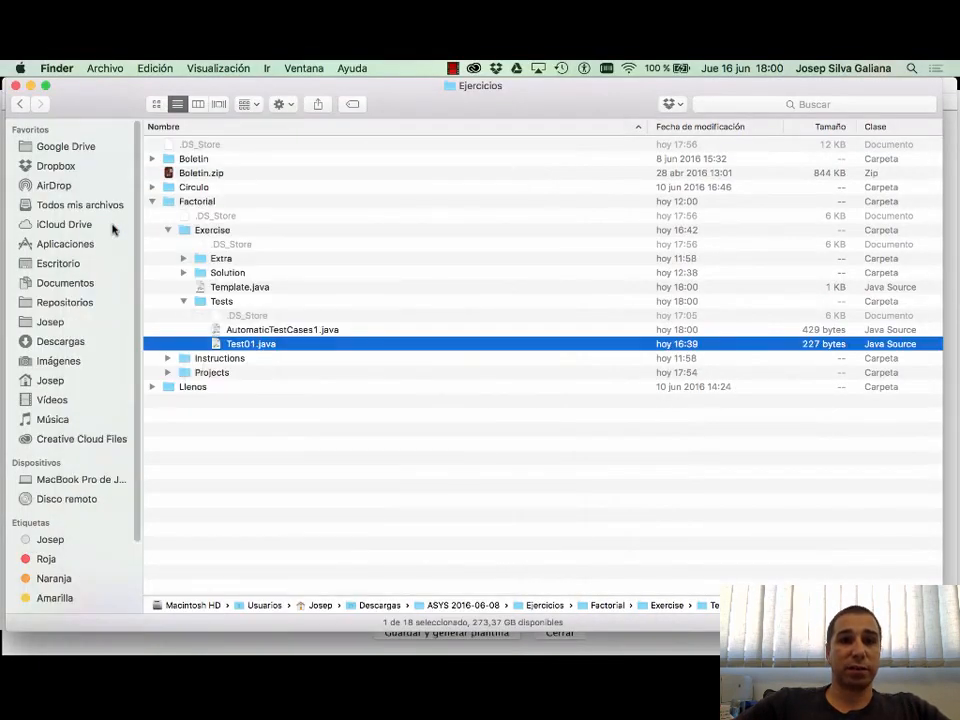
# Preview the generated test methods in AutomaticTestCases1.java, and close the preview
pyautogui.press('Up')
pyautogui.press('space')
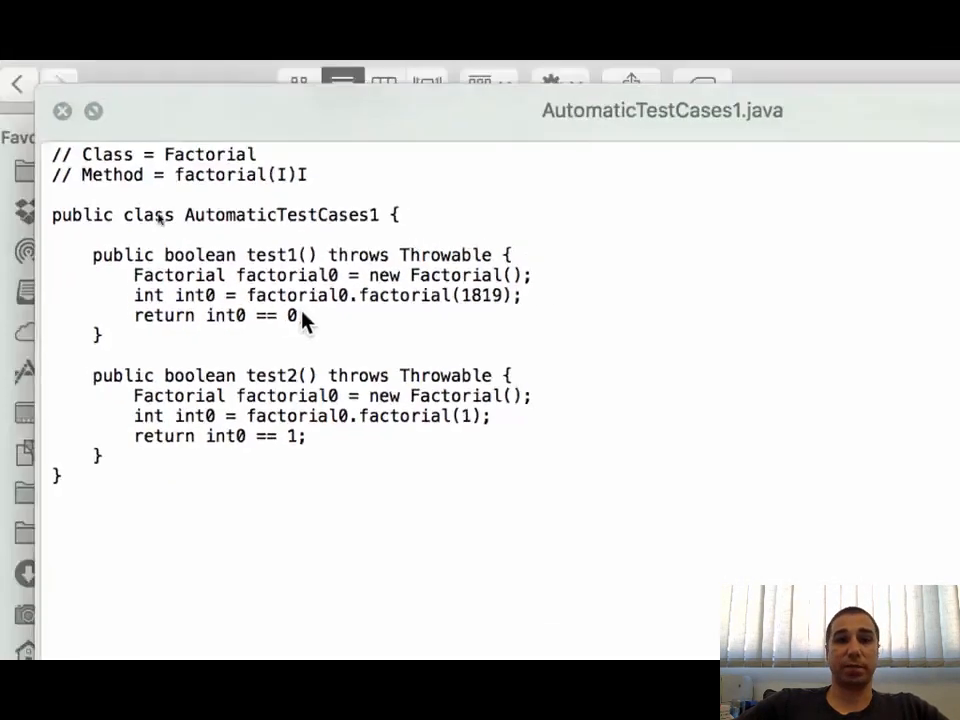
pyautogui.scroll(-1, 156, 214)
pyautogui.press('space')
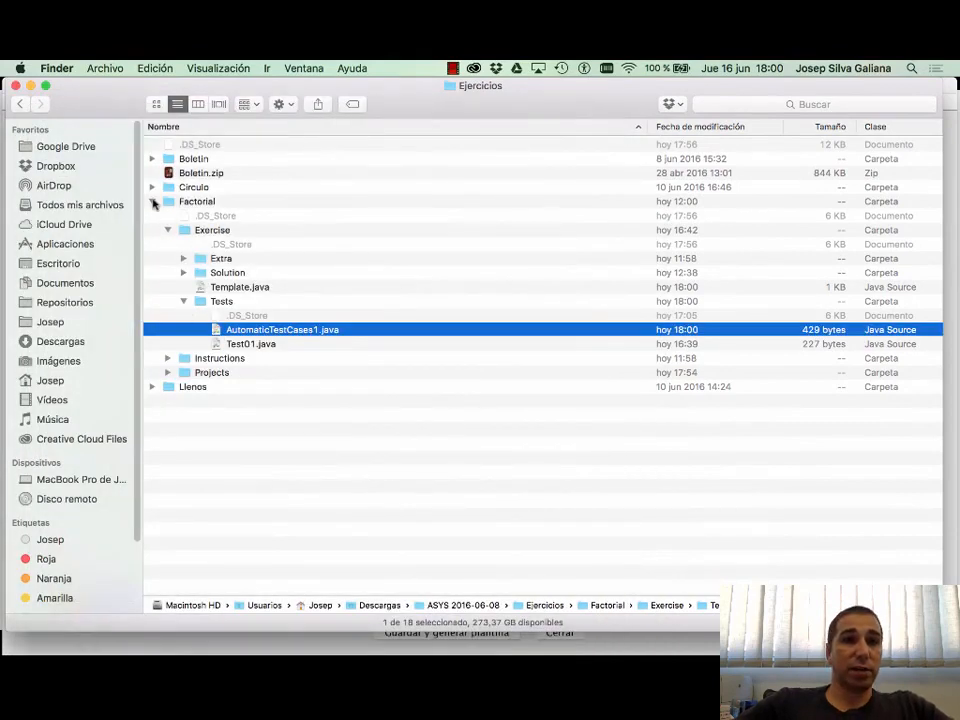
# Collapse the Factorial folder, switch back to ASys, and replace the exercise editor with the recent Factorial exercise loaded for marking
pyautogui.click(153, 202)
pyautogui.click(190, 203)
pyautogui.press('super+Tab')
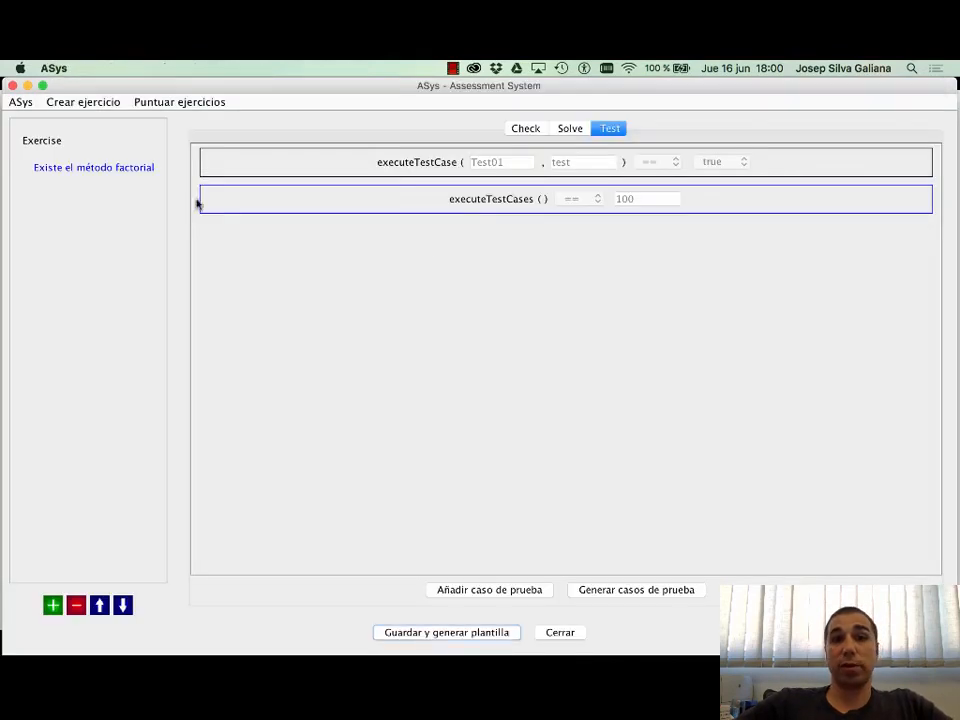
pyautogui.click(568, 634)
pyautogui.click(186, 104)
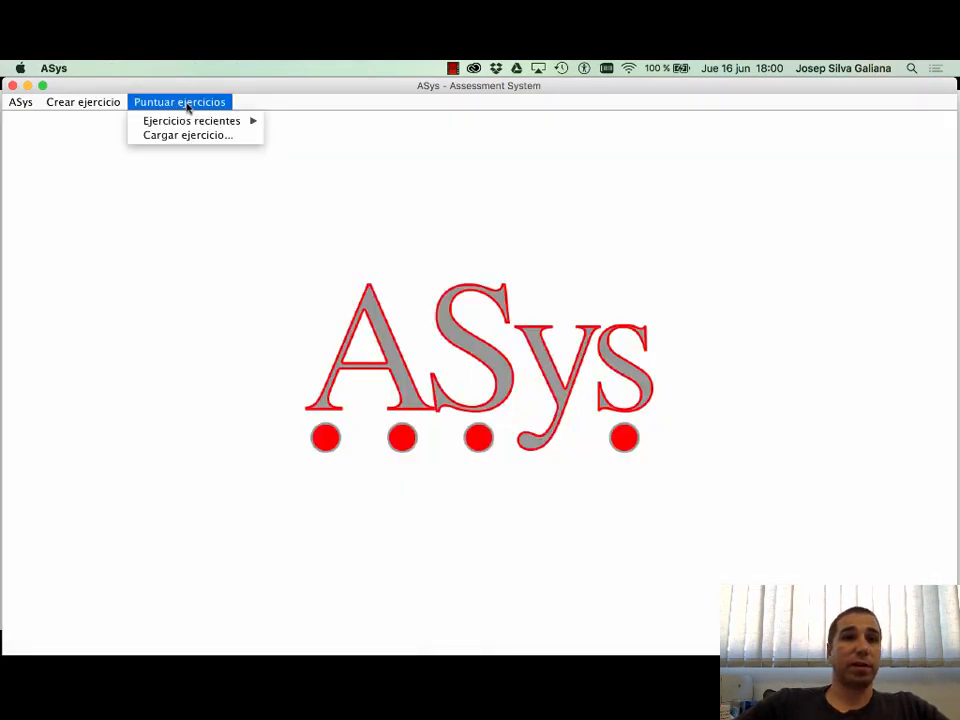
pyautogui.moveTo(199, 121)
pyautogui.click(298, 120)
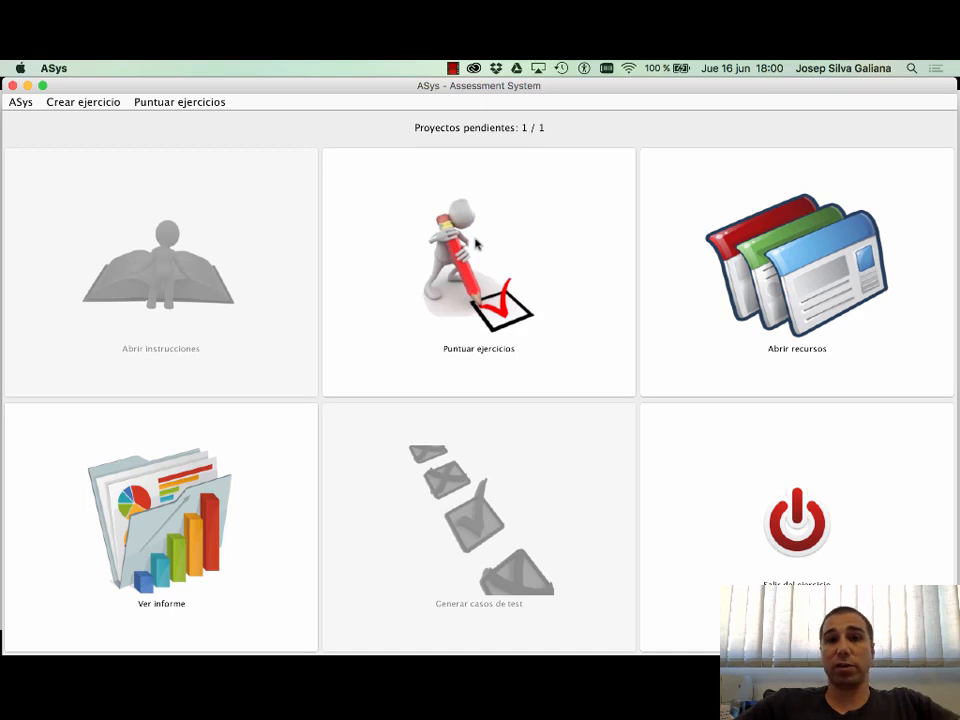
# Switch to Finder and examine the Marked, Marks and Unmarked folders inside Factorial's Projects folder
pyautogui.press('super+Tab')
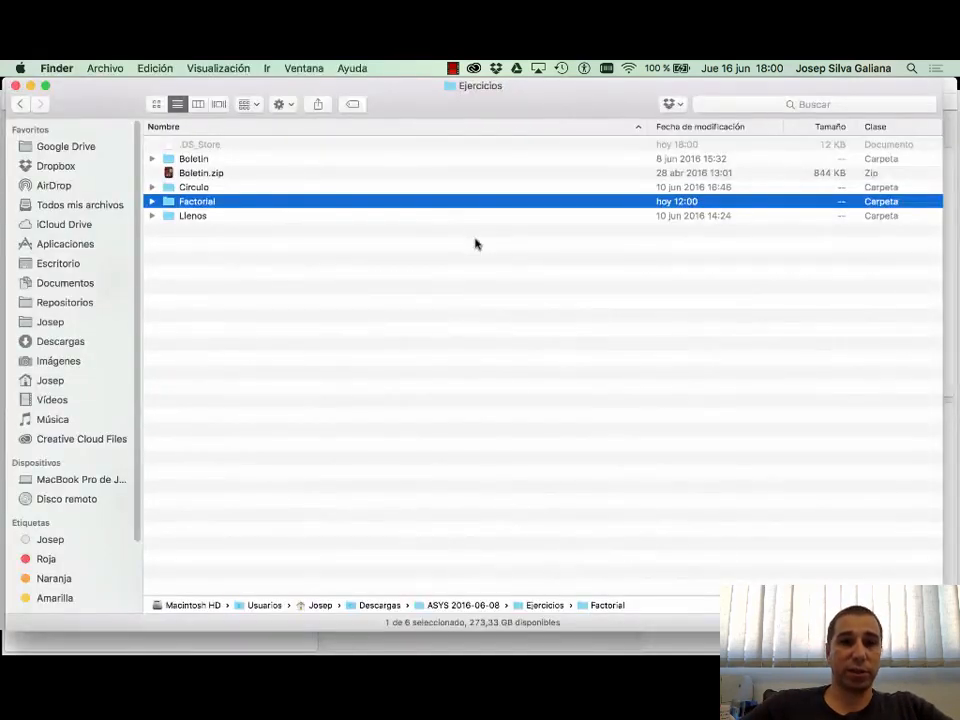
pyautogui.press('super+Tab')
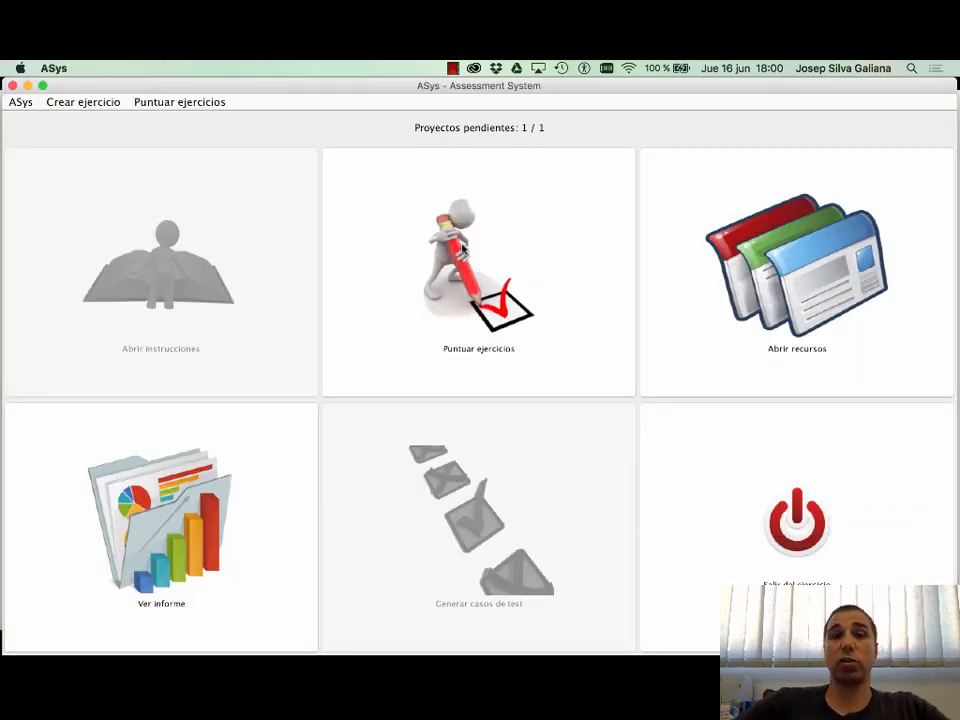
pyautogui.press('super+Tab')
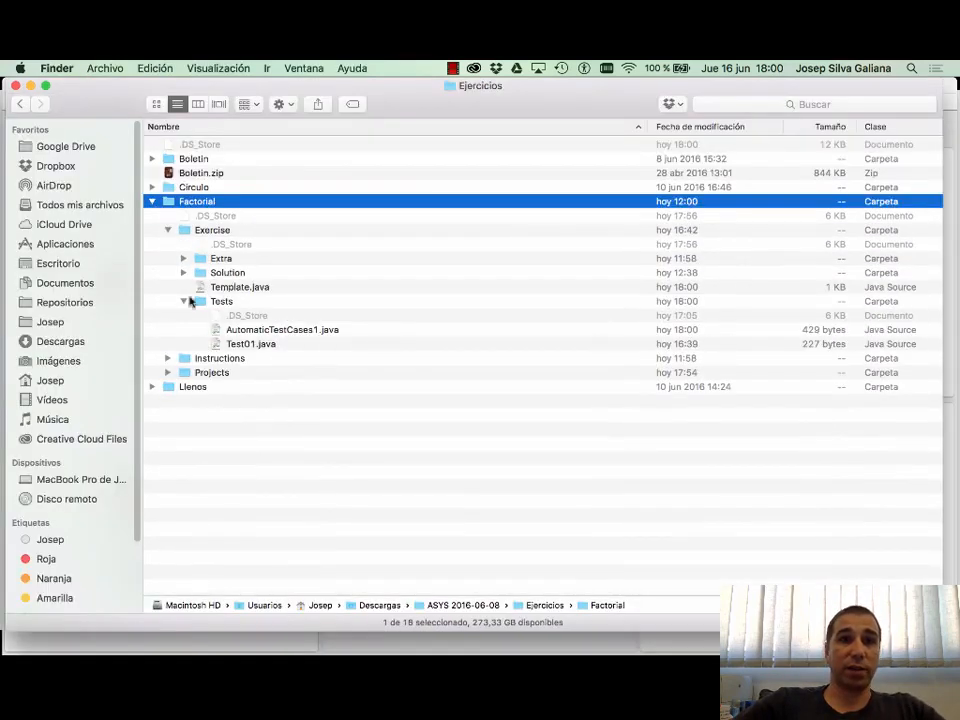
pyautogui.click(167, 231)
pyautogui.click(219, 261)
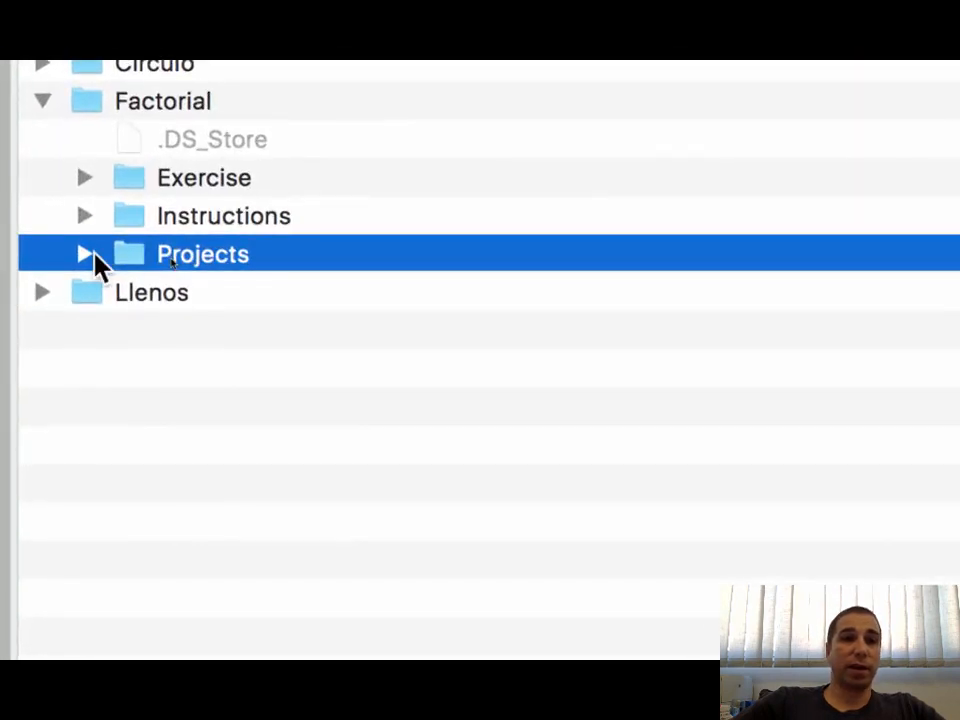
pyautogui.click(119, 255)
pyautogui.click(248, 455)
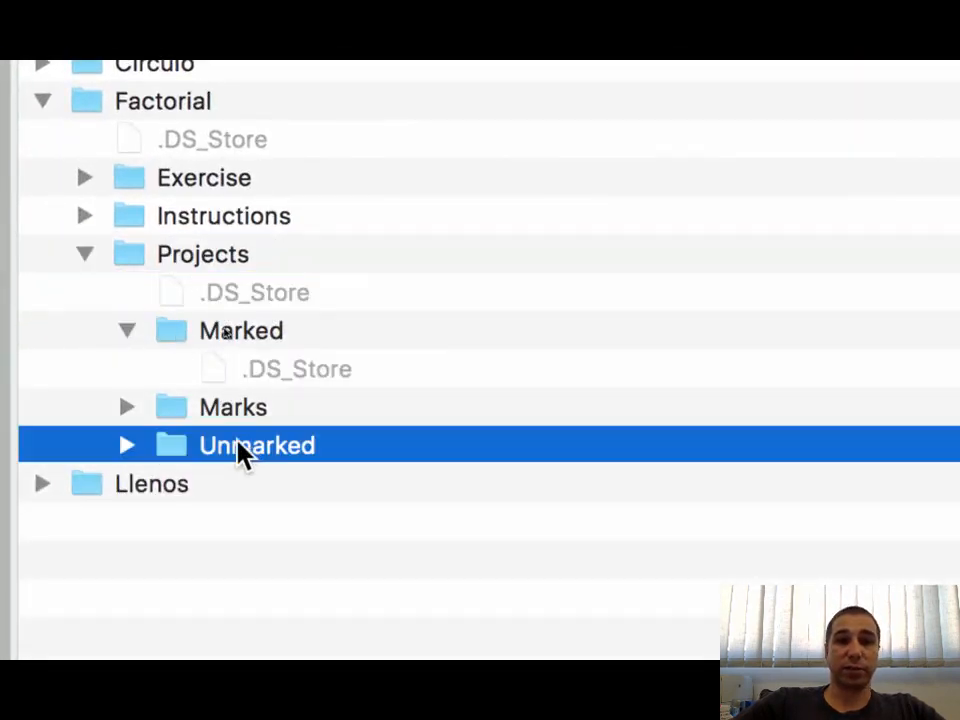
pyautogui.click(126, 446)
pyautogui.scroll(-1, 258, 450)
pyautogui.click(281, 528)
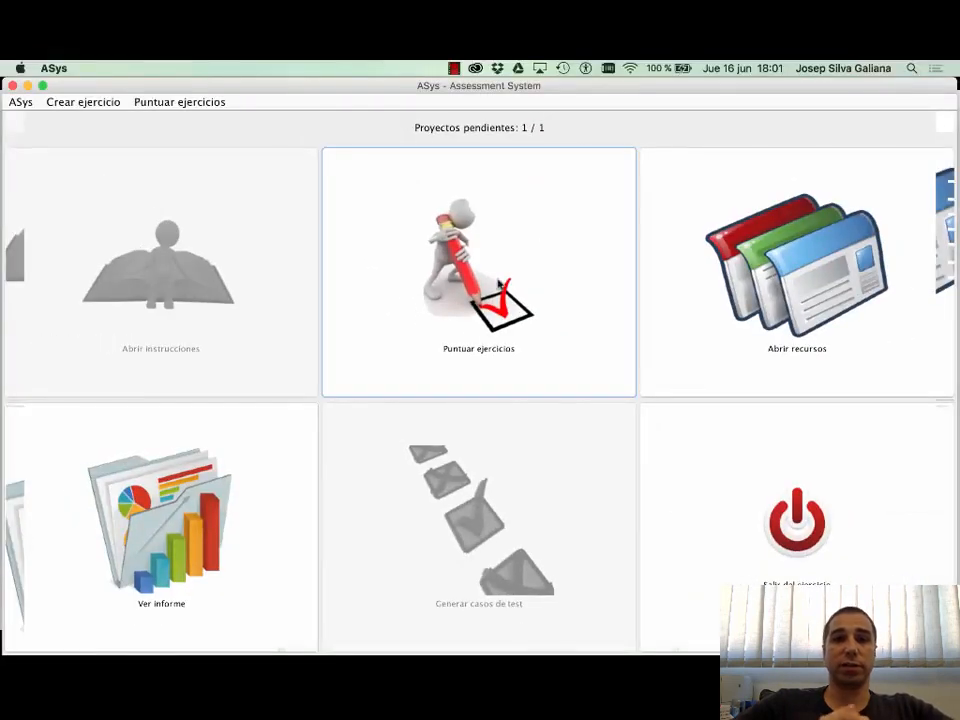
# Start marking the pending project in ASys, and set the for loop's initial value in Factorial.java to i=1
pyautogui.click(499, 284)
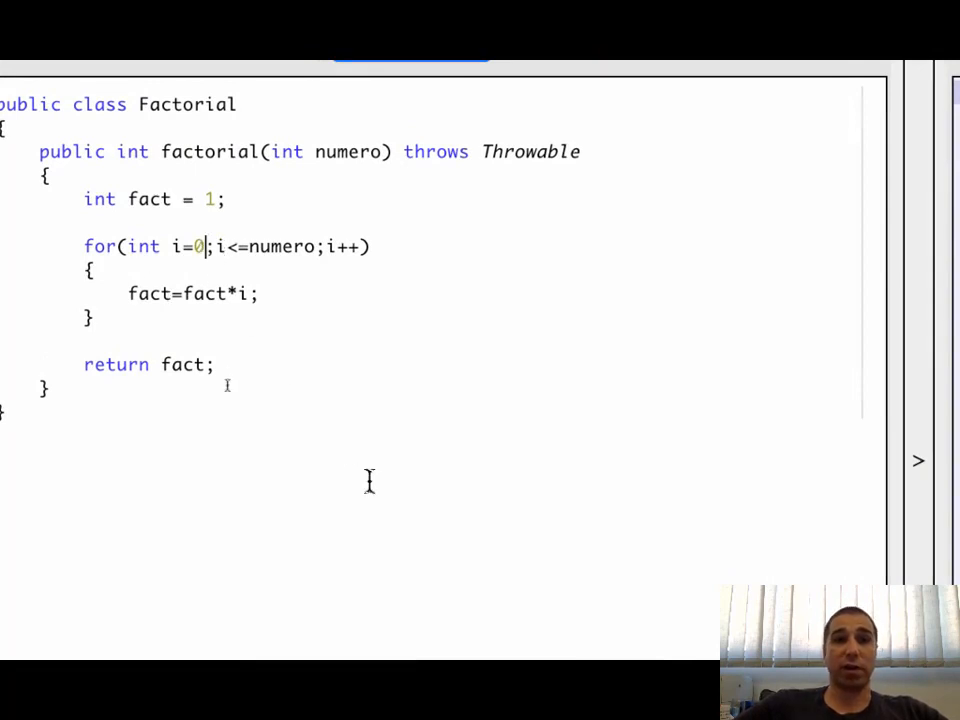
pyautogui.press('BackSpace')
pyautogui.write('1')
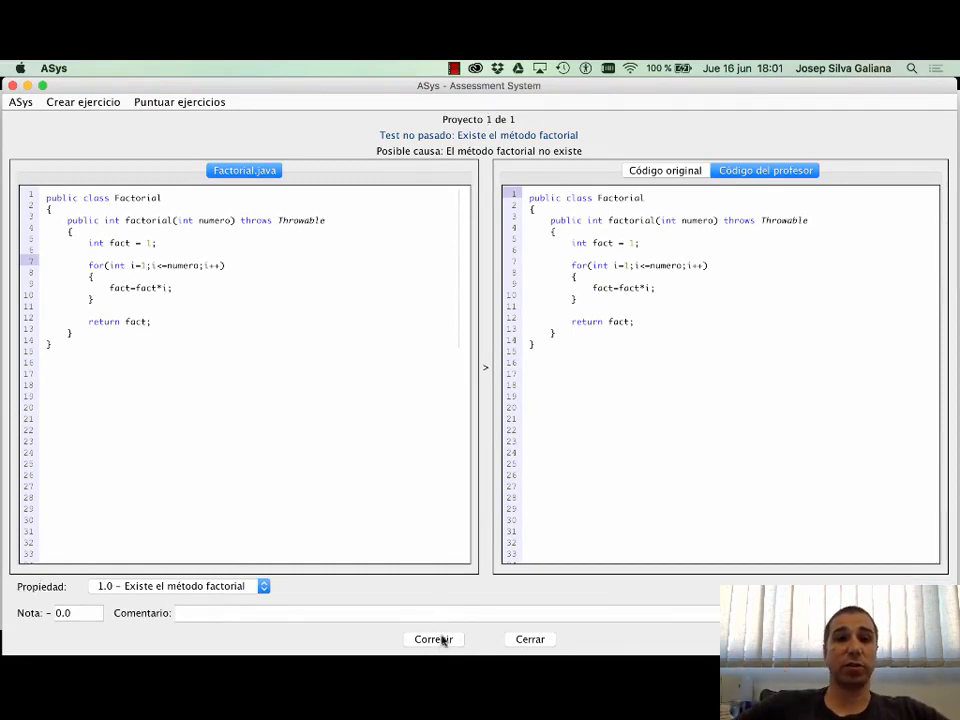
# Submit the corrected project for marking, dismiss its mark, and leave the marks report for the exercise menu
pyautogui.click(441, 639)
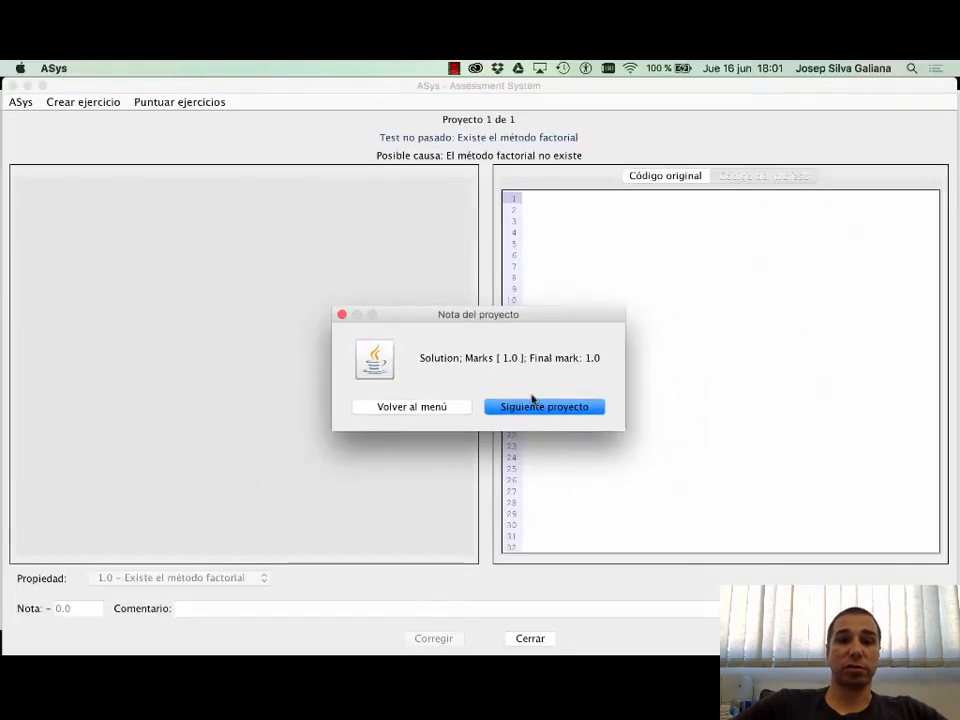
pyautogui.click(402, 470)
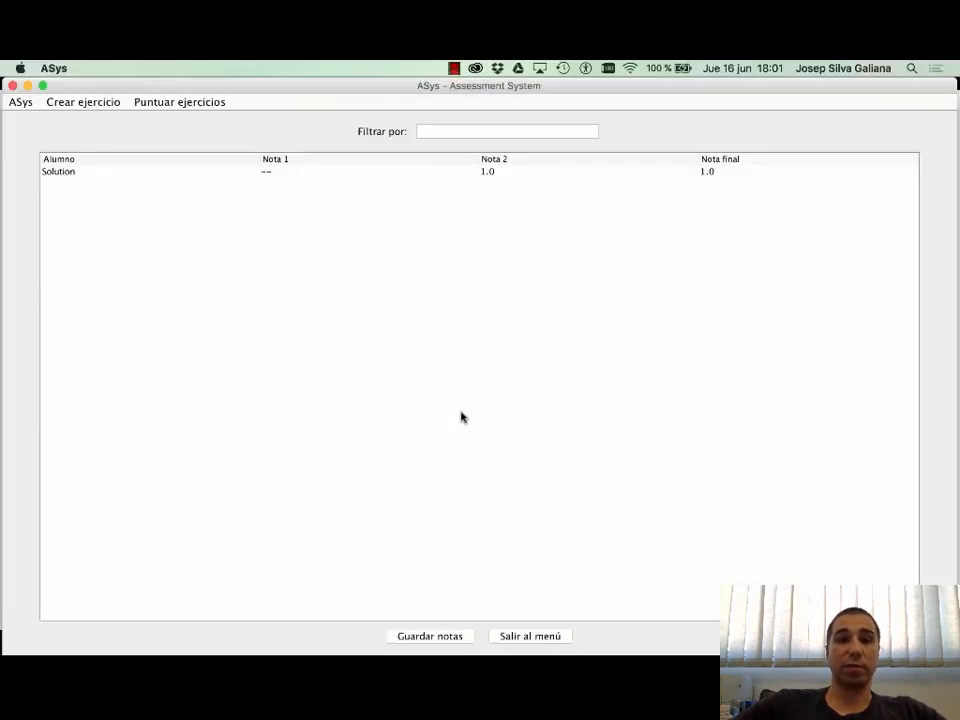
pyautogui.click(542, 637)
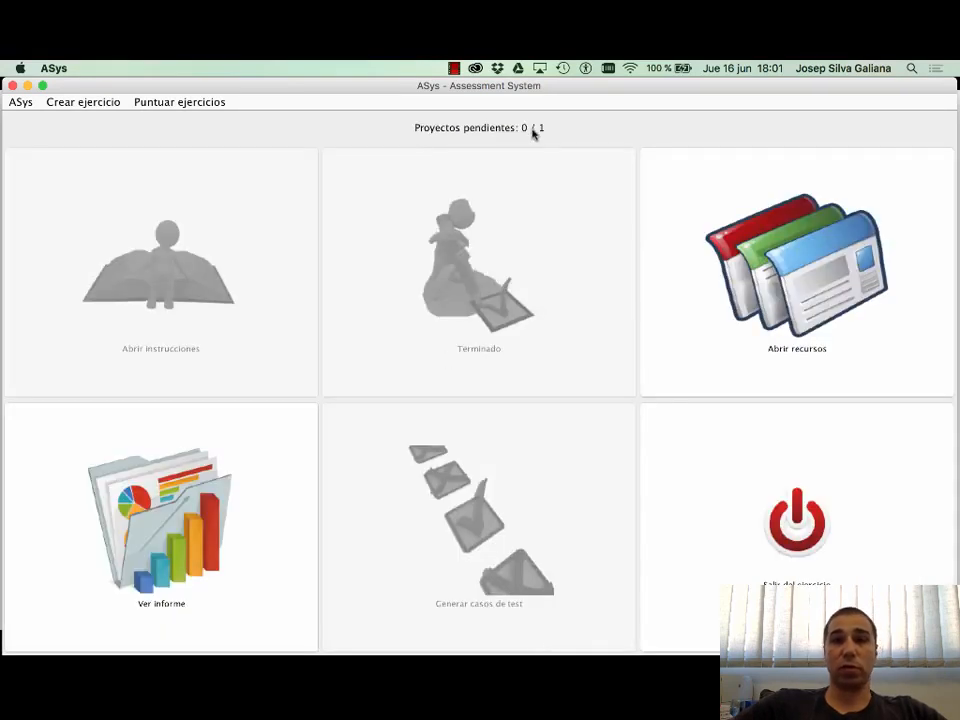